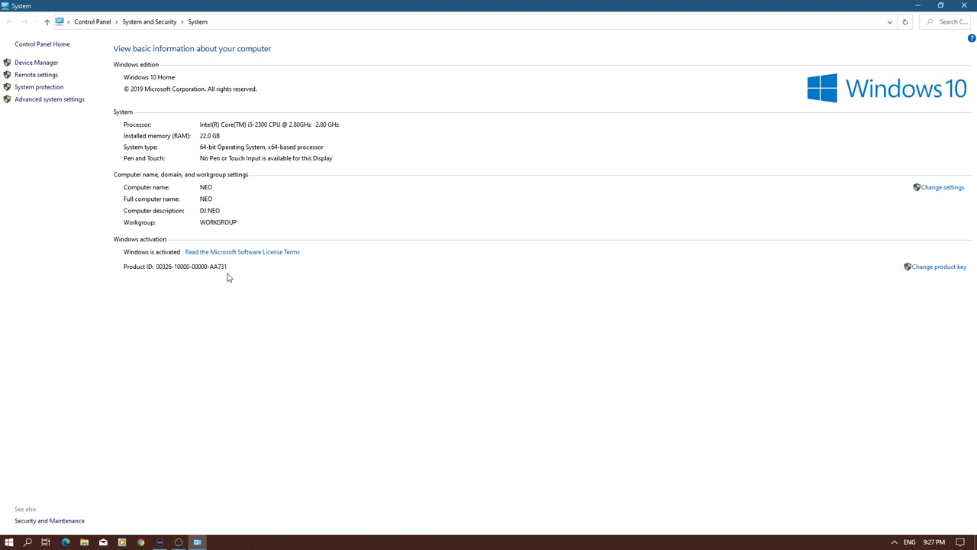
# Open Device Manager and examine the NVIDIA GeForce GT 730 entry under Display adapters.
pyautogui.click(40, 66)
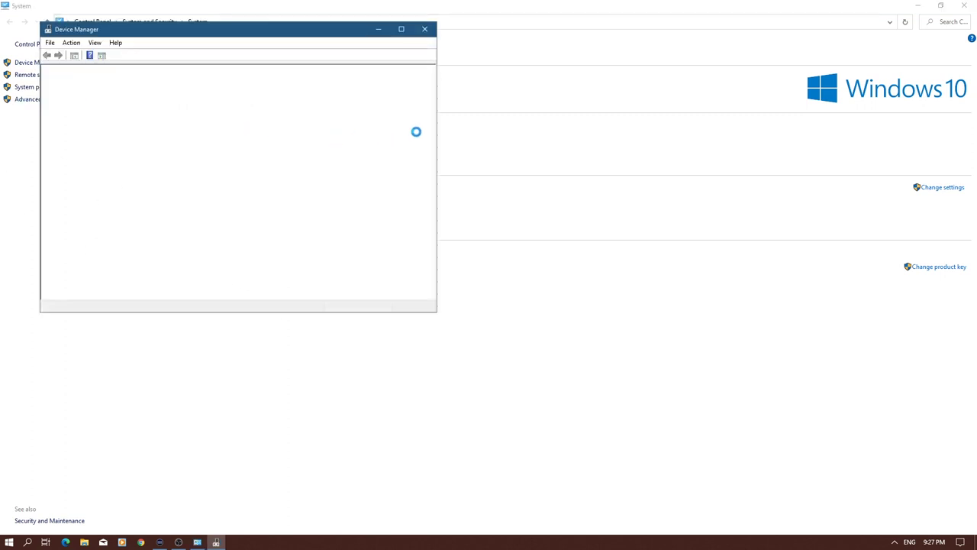
pyautogui.click(224, 138)
pyautogui.click(297, 148)
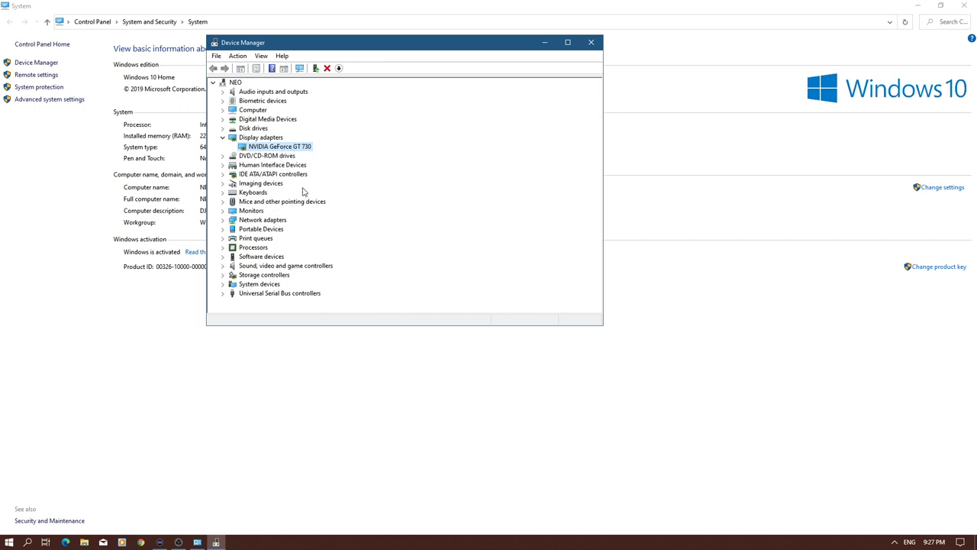
# Check the devices listed under Keyboards and under Mice and other pointing devices, collapsing each category again.
pyautogui.click(223, 193)
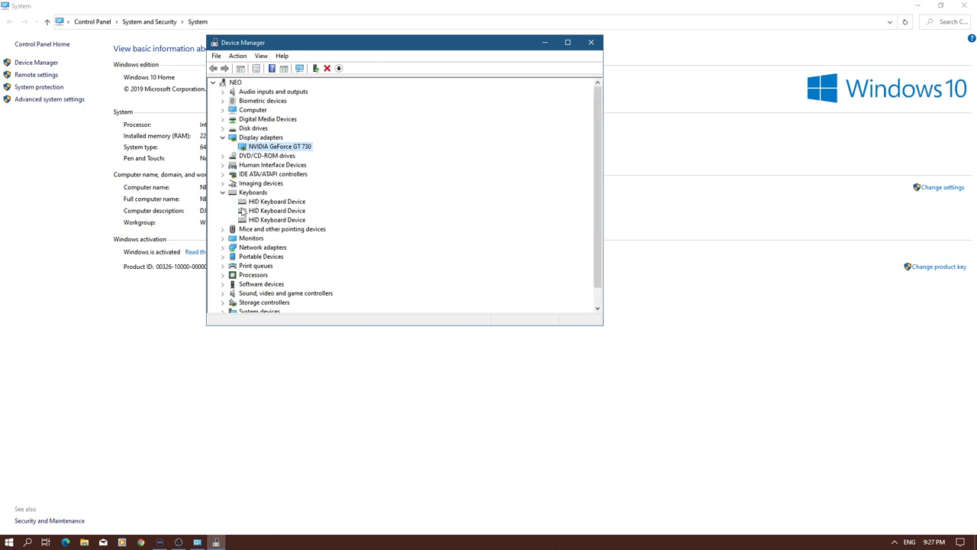
pyautogui.click(223, 193)
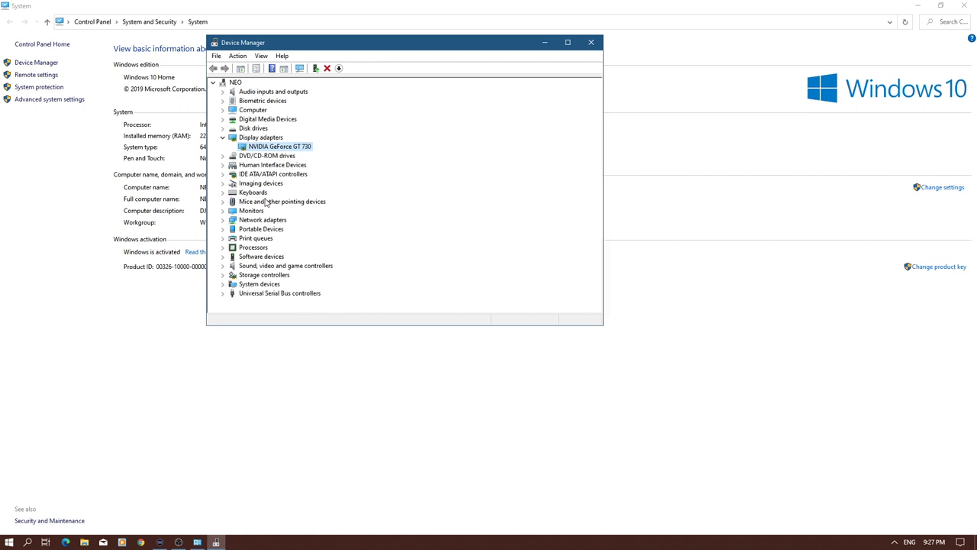
pyautogui.click(224, 201)
pyautogui.click(223, 201)
# Expand Monitors and examine the Generic PnP Monitor and LG ULTRAWIDE(HDMI) entries.
pyautogui.click(223, 211)
pyautogui.click(274, 221)
pyautogui.click(273, 229)
pyautogui.click(279, 221)
pyautogui.click(289, 229)
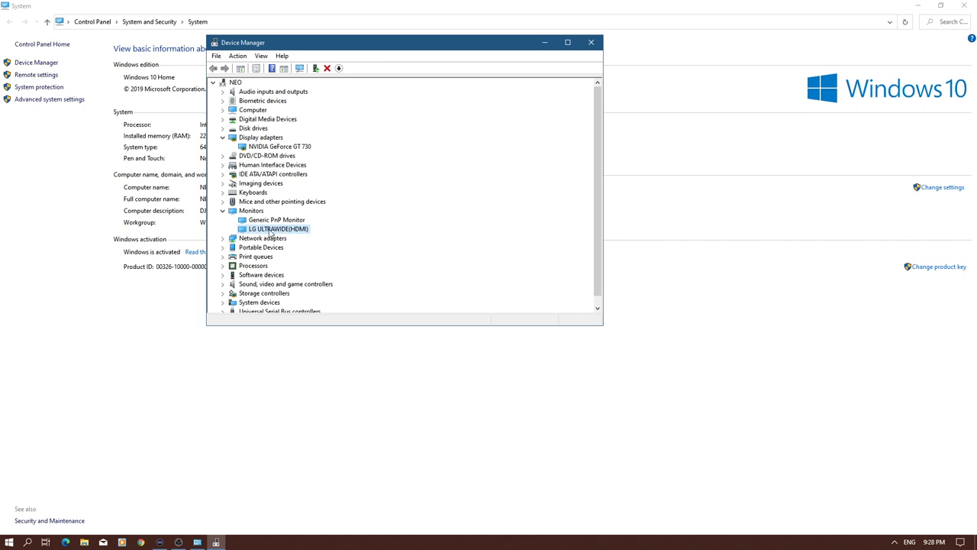
# Examine the Realtek 8812AU Wireless LAN 802.11ac USB NIC under Network adapters and collapse the category.
pyautogui.scroll(-1, 314, 234)
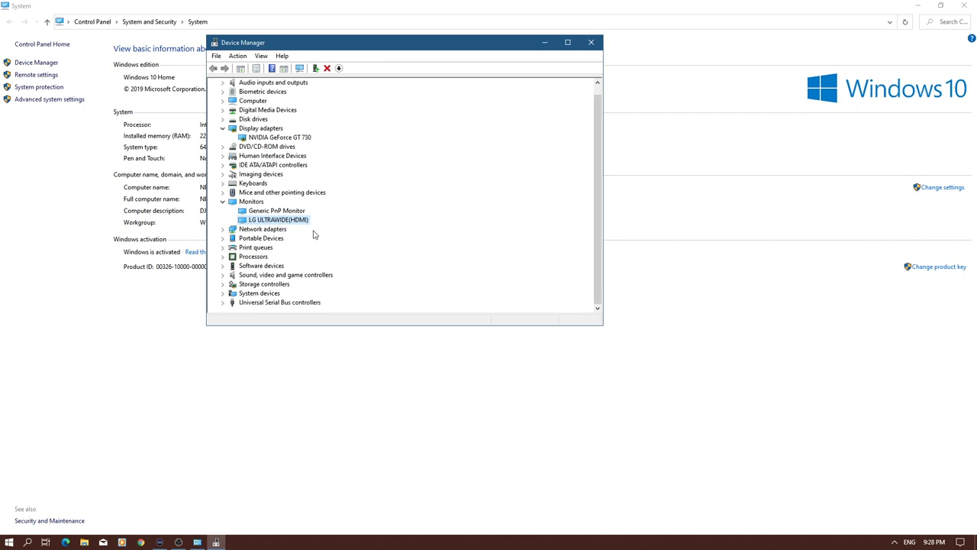
pyautogui.click(224, 230)
pyautogui.scroll(-3, 338, 234)
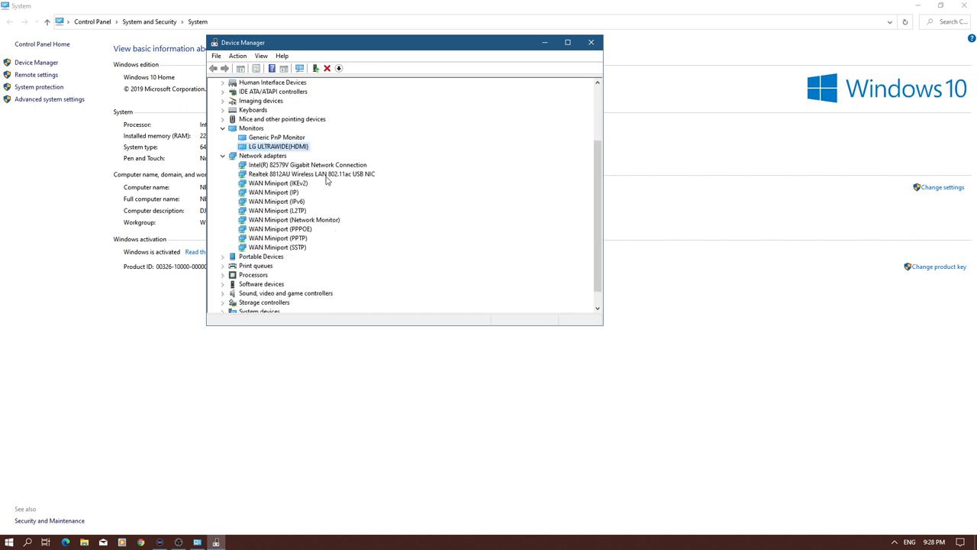
pyautogui.click(287, 174)
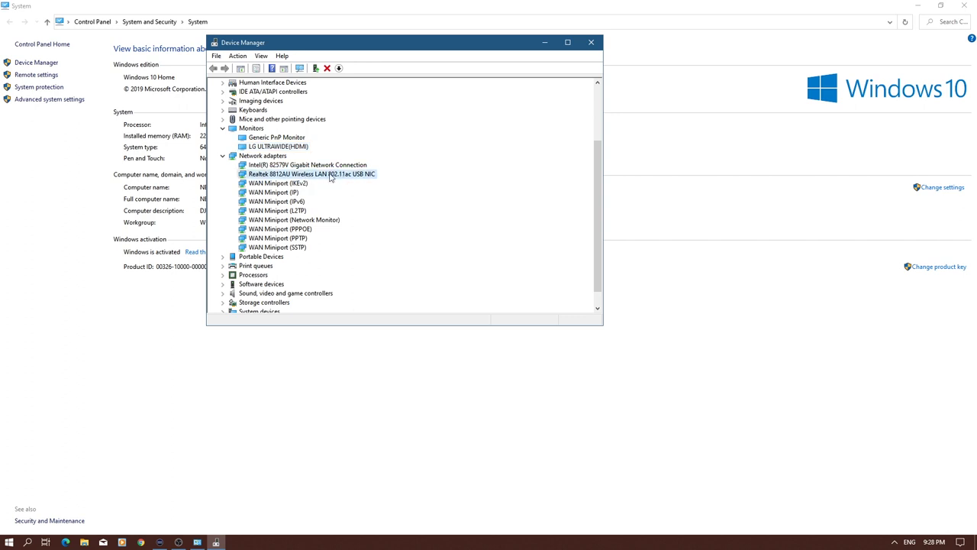
pyautogui.click(224, 156)
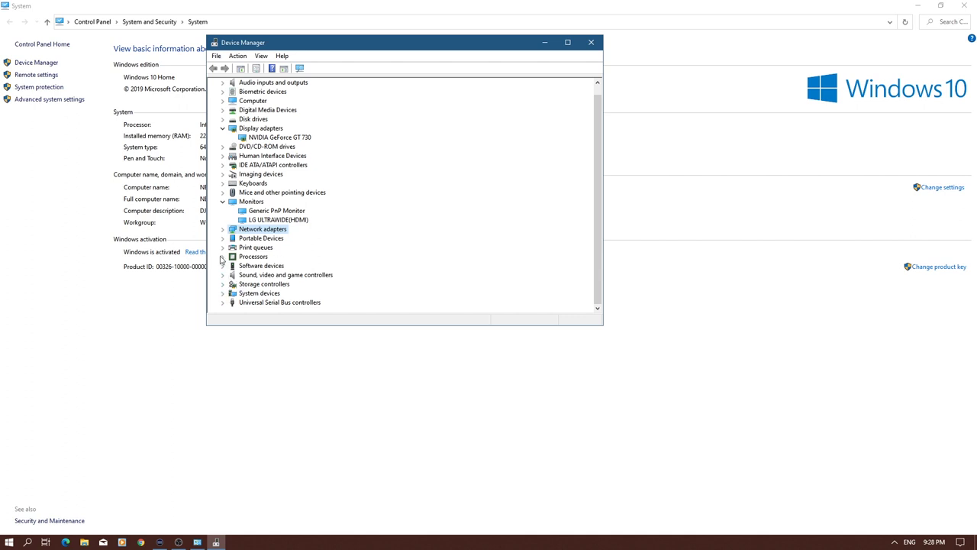
# Expand Processors and Imaging devices to examine the CPU entries and the c922 Pro Stream Webcam.
pyautogui.click(222, 256)
pyautogui.scroll(-2, 374, 273)
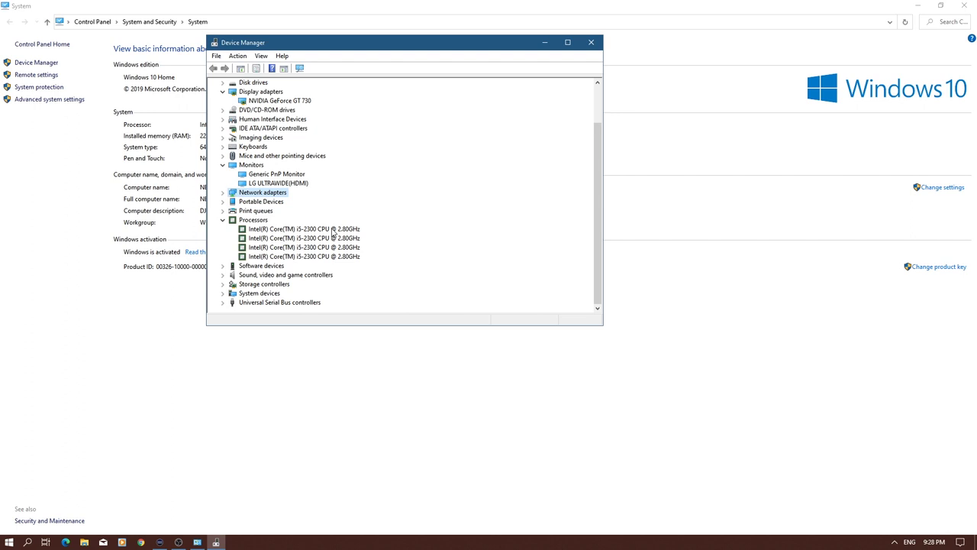
pyautogui.click(222, 137)
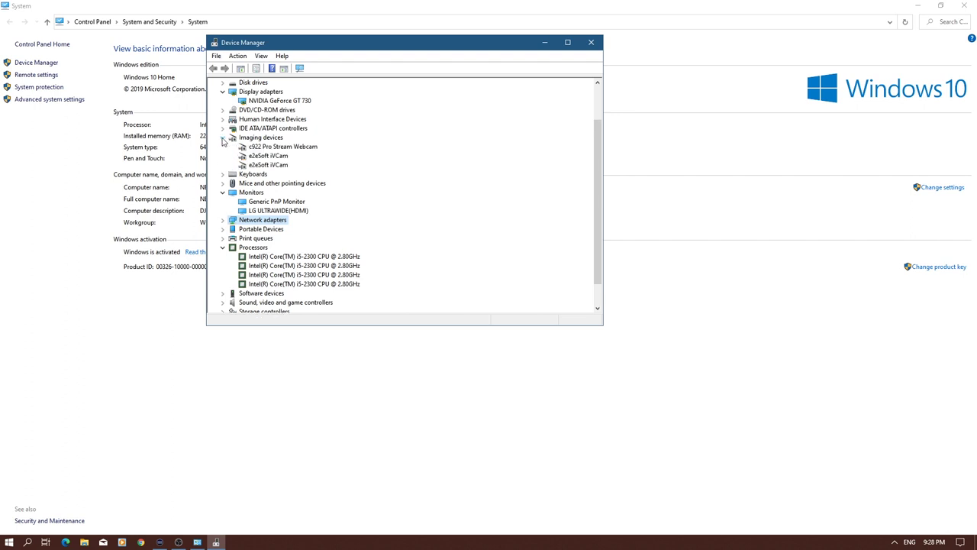
pyautogui.click(291, 150)
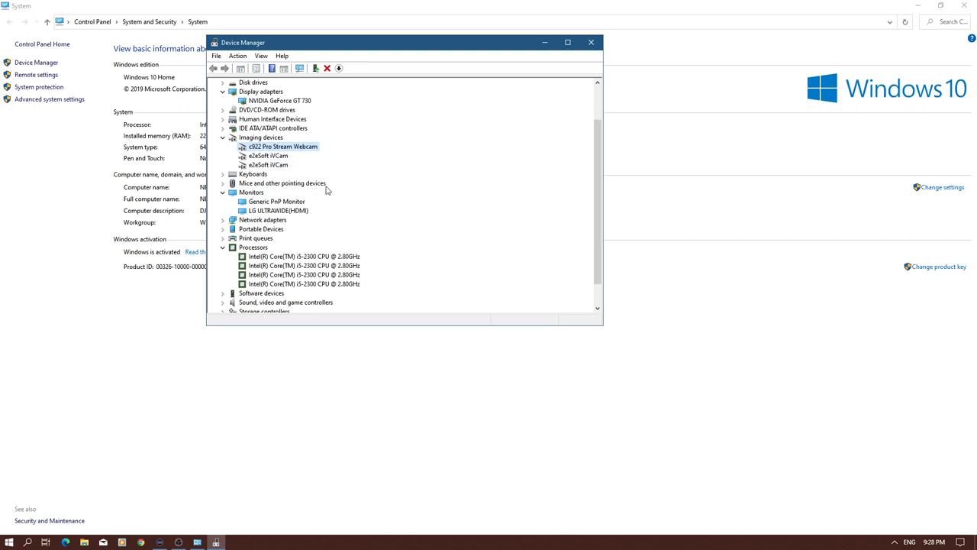
pyautogui.scroll(-1, 326, 190)
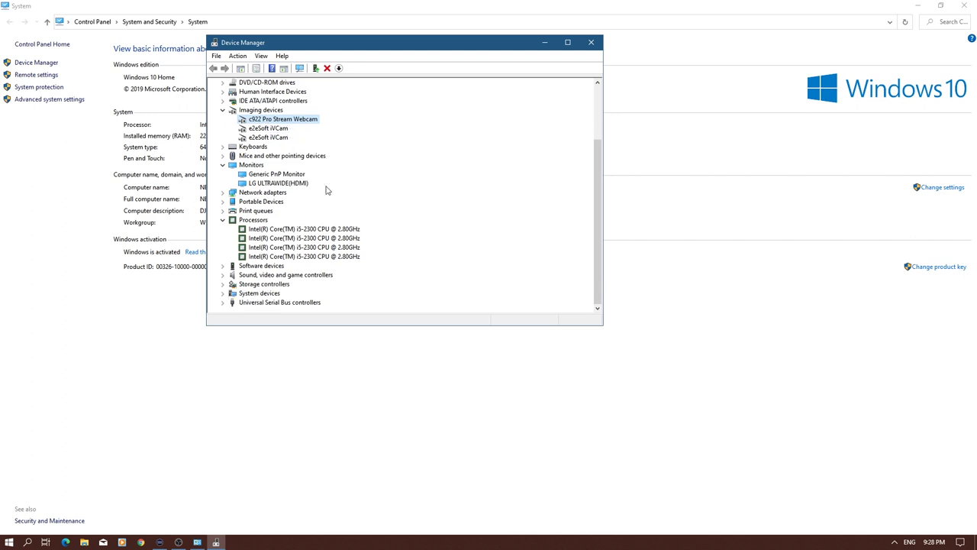
# Expand Storage controllers, Universal Serial Bus controllers and System devices to examine their entries.
pyautogui.click(223, 284)
pyautogui.scroll(-1, 226, 287)
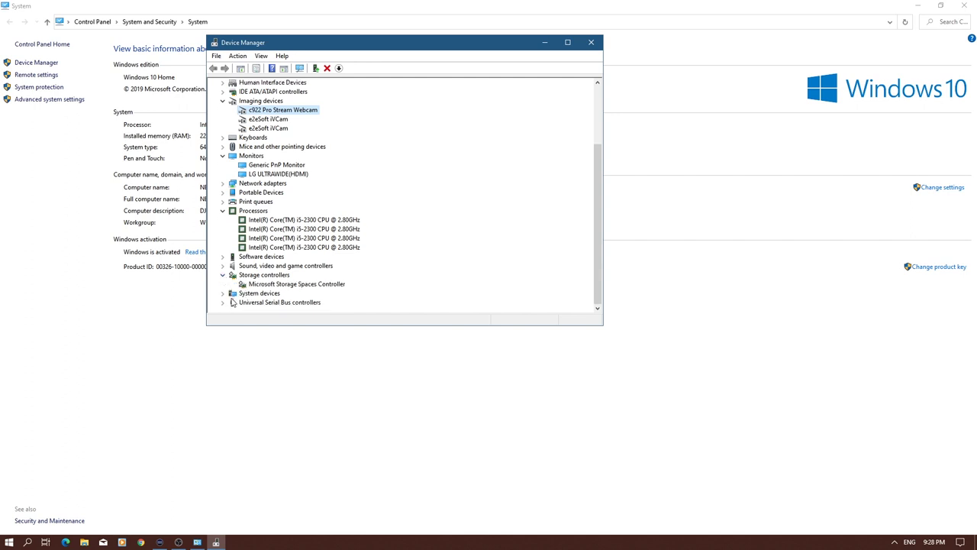
pyautogui.click(223, 303)
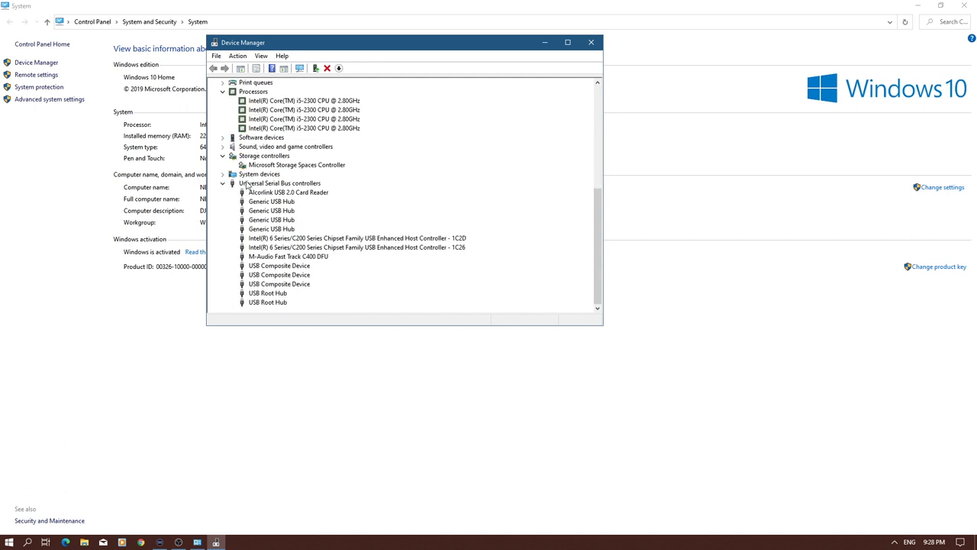
pyautogui.click(223, 175)
# Examine the CT1000MX 500SSD1 SCSI Disk Device under Disk drives, and close the Device Manager and System windows.
pyautogui.scroll(6, 299, 197)
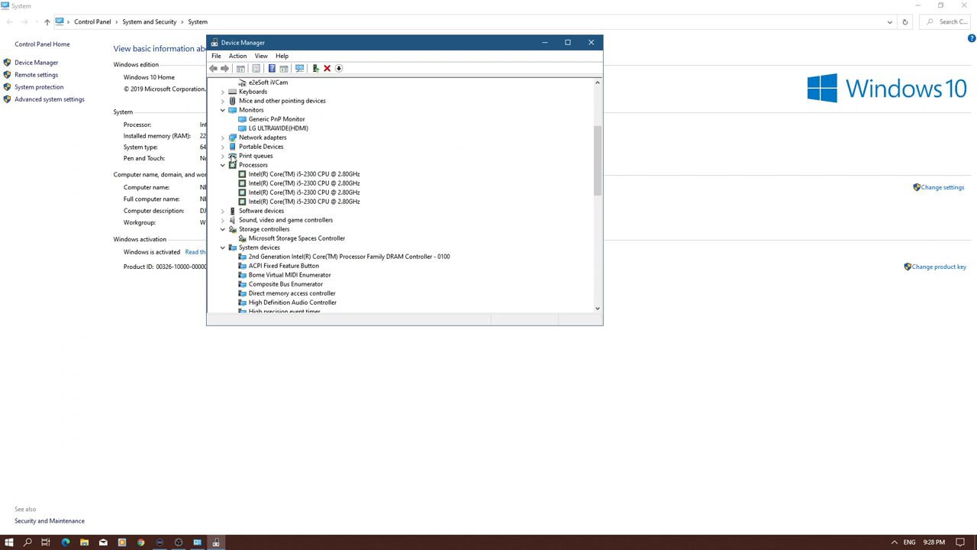
pyautogui.scroll(5, 229, 145)
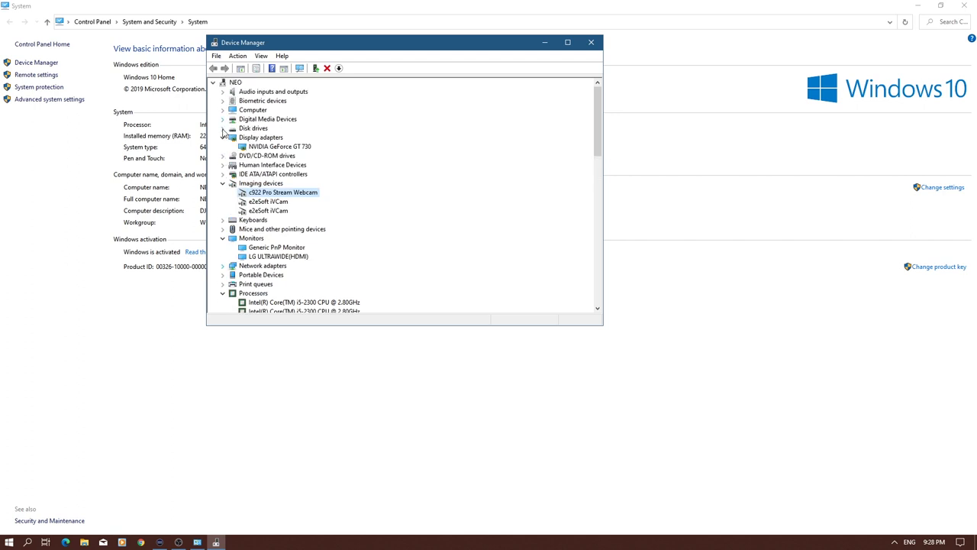
pyautogui.click(223, 129)
pyautogui.click(319, 140)
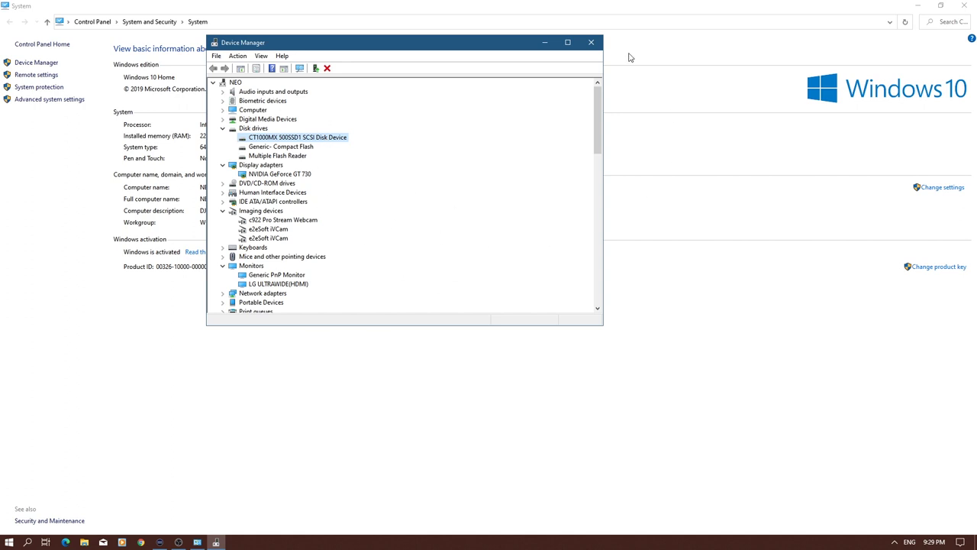
pyautogui.click(591, 43)
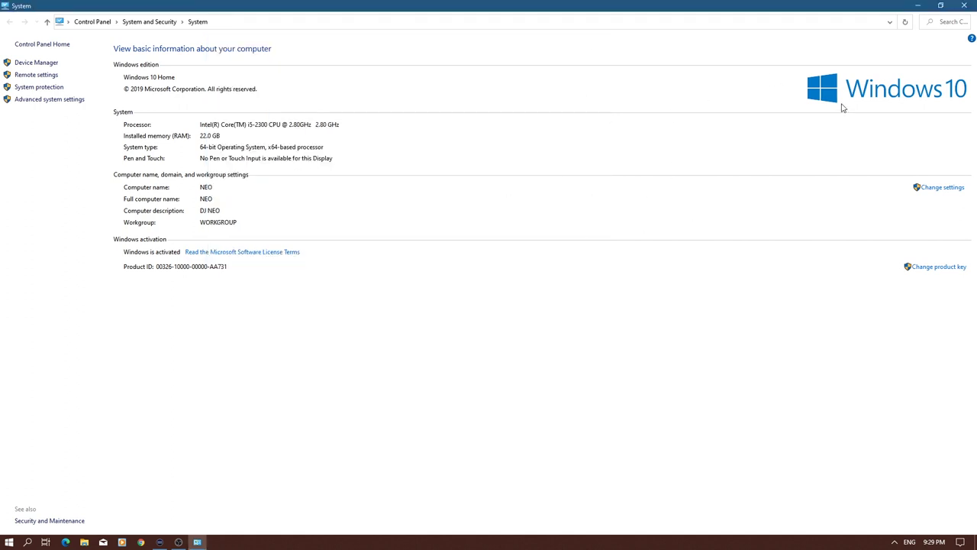
pyautogui.click(961, 5)
# Refresh the desktop twice.
pyautogui.rightClick(561, 109)
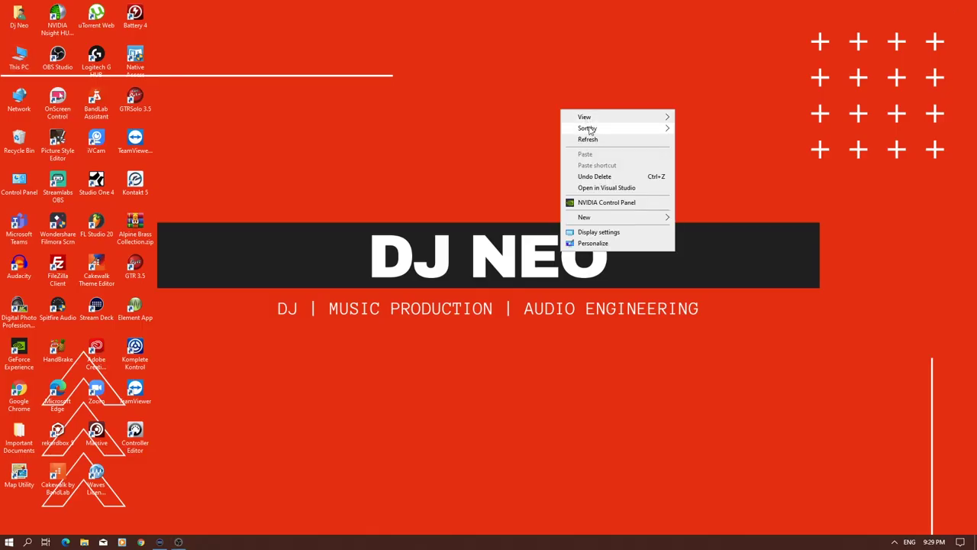
pyautogui.click(588, 140)
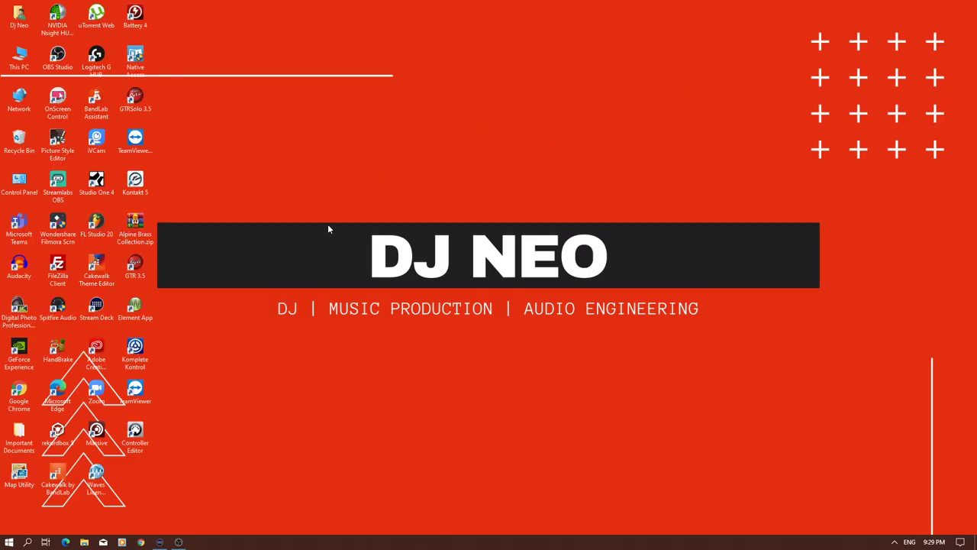
pyautogui.rightClick(578, 184)
pyautogui.click(592, 211)
# Switch to Chrome, open speedtest.net and run an internet speed test.
pyautogui.click(140, 541)
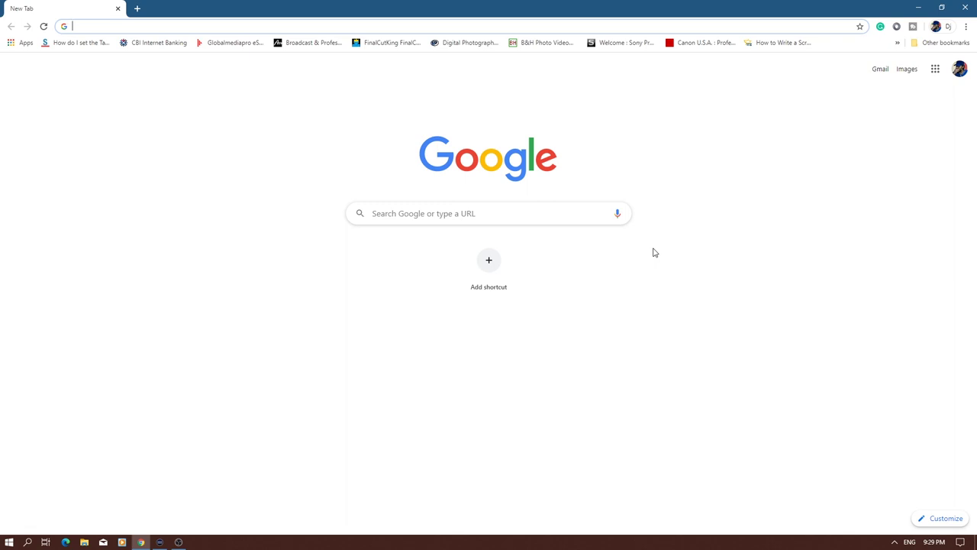
pyautogui.write('spe')
pyautogui.press('Return')
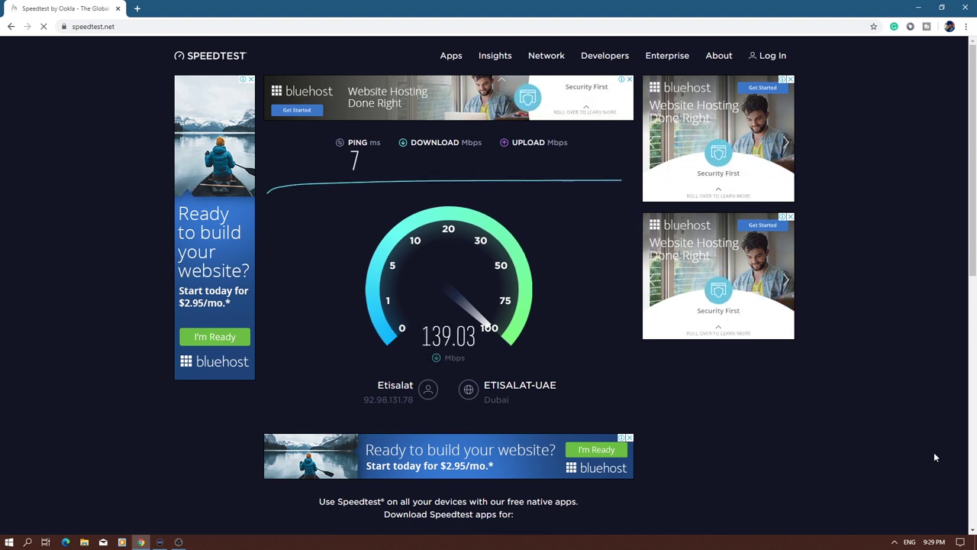
# Check which Wi-Fi network the computer is connected to and close the network list.
pyautogui.click(894, 541)
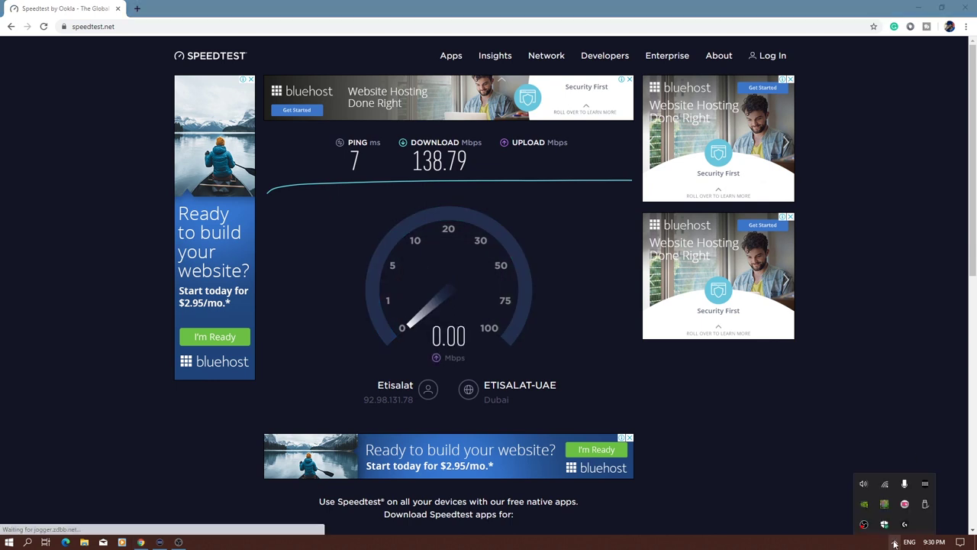
pyautogui.click(884, 484)
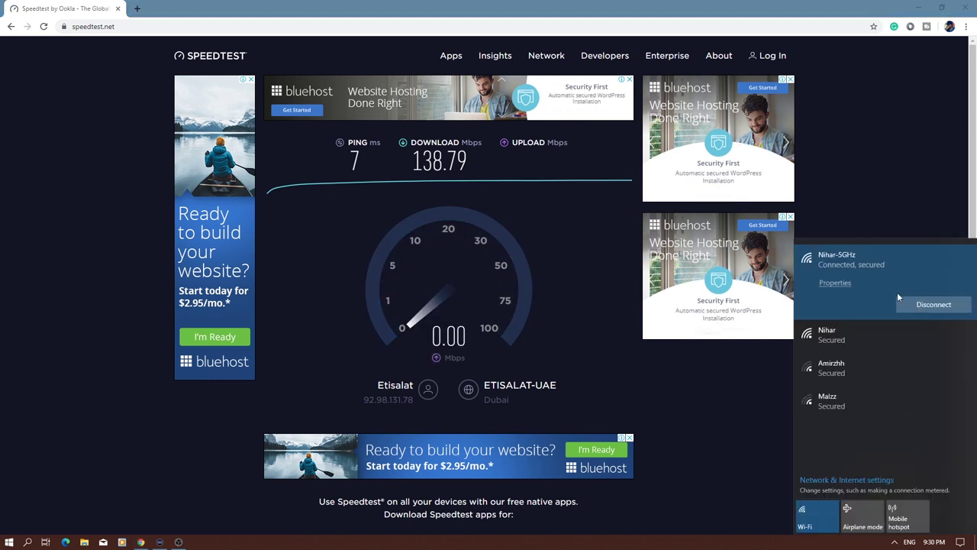
pyautogui.click(753, 379)
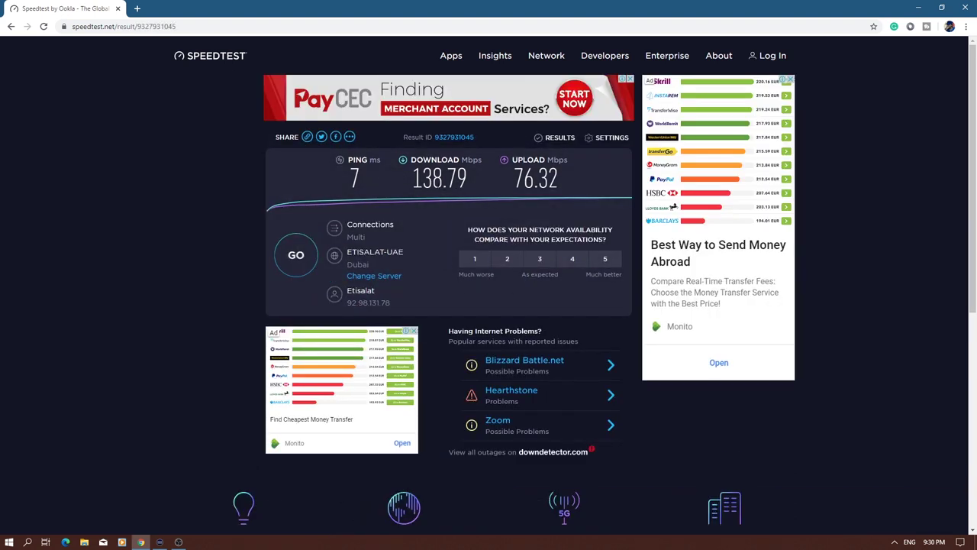
# Examine the download and upload speed results, close the browser and select the FL Studio 20 shortcut on the desktop.
pyautogui.moveTo(410, 186); pyautogui.dragTo(571, 177)
pyautogui.click(571, 176)
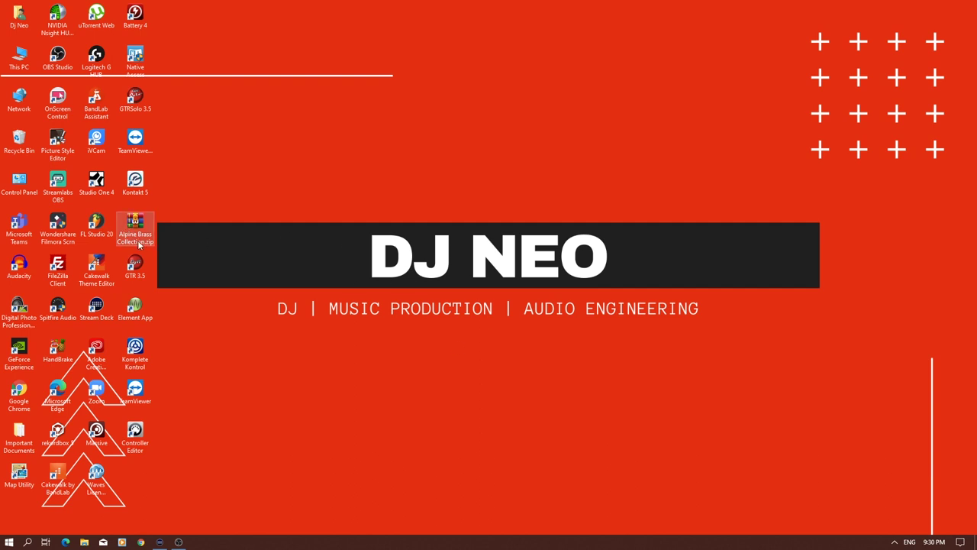
pyautogui.click(97, 225)
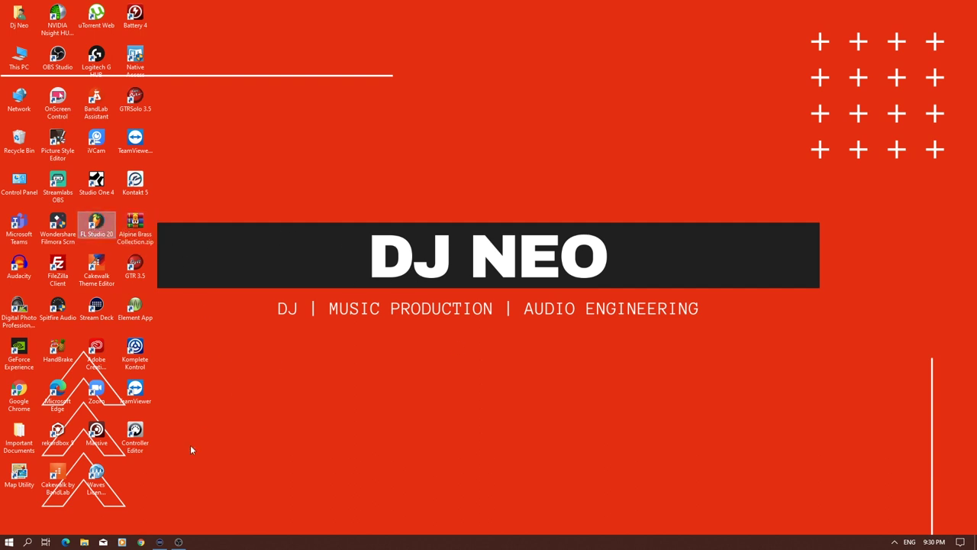
# Search Windows for the Settings app, open it and maximize its window.
pyautogui.click(27, 542)
pyautogui.write('sett')
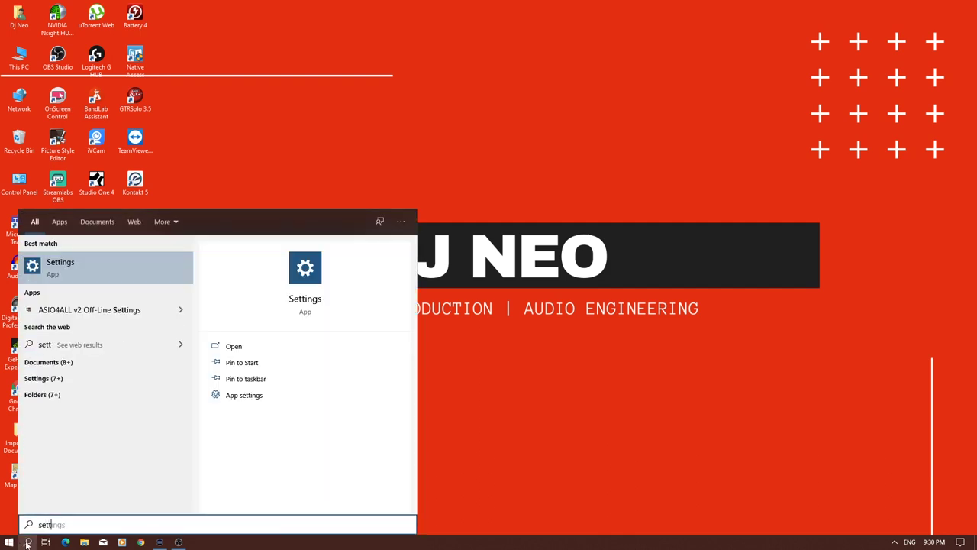
pyautogui.press('Return')
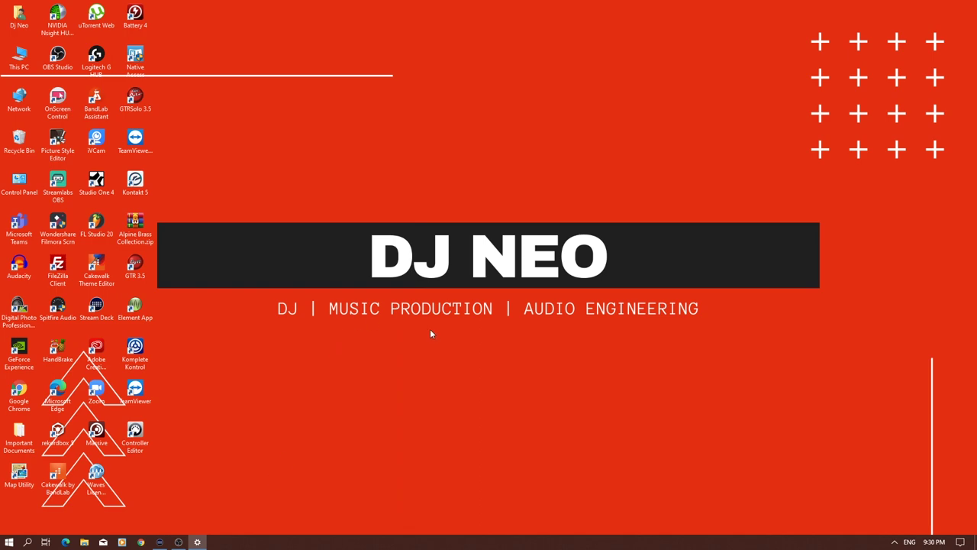
pyautogui.moveTo(640, 92); pyautogui.dragTo(526, 4)
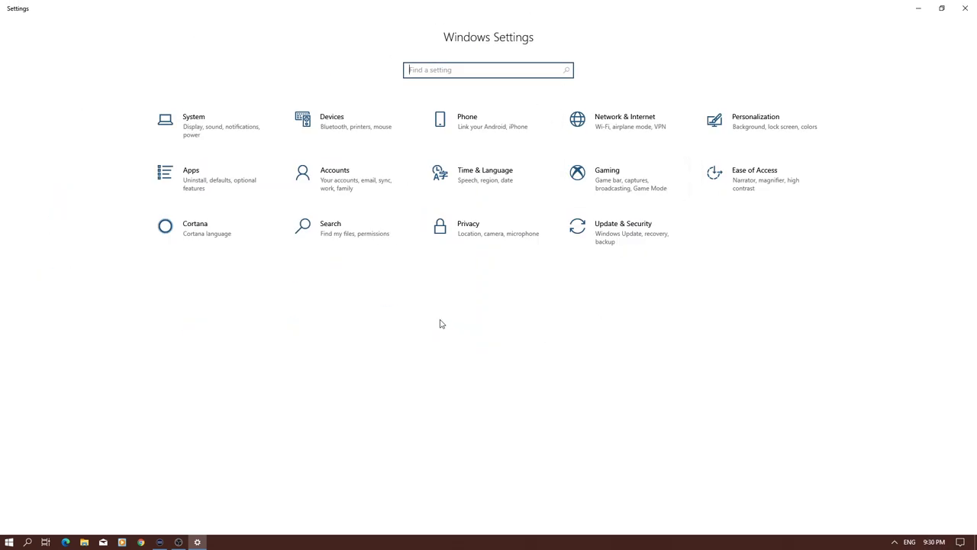
# Open the System category and examine the Display options, including scaling, resolution and multiple displays.
pyautogui.click(190, 133)
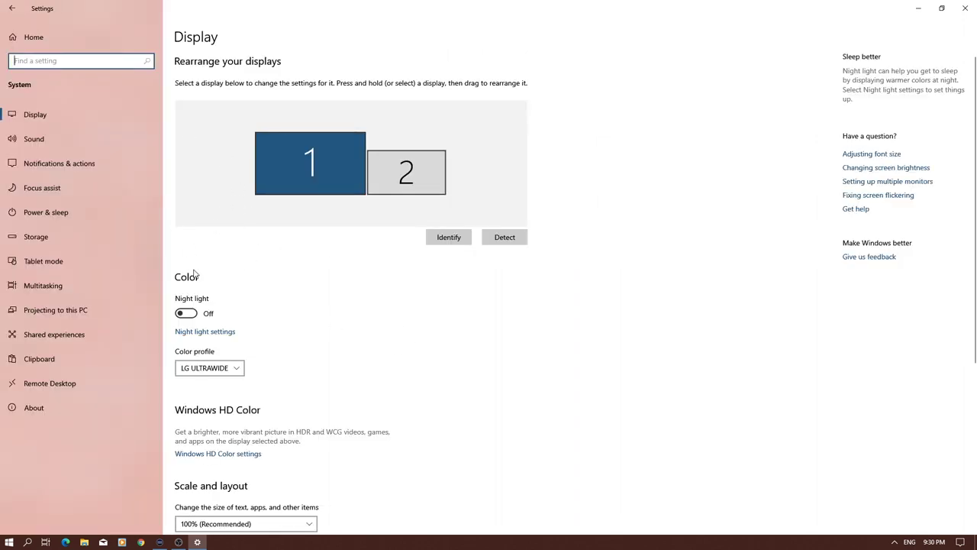
pyautogui.scroll(-3, 336, 280)
pyautogui.scroll(-2, 336, 281)
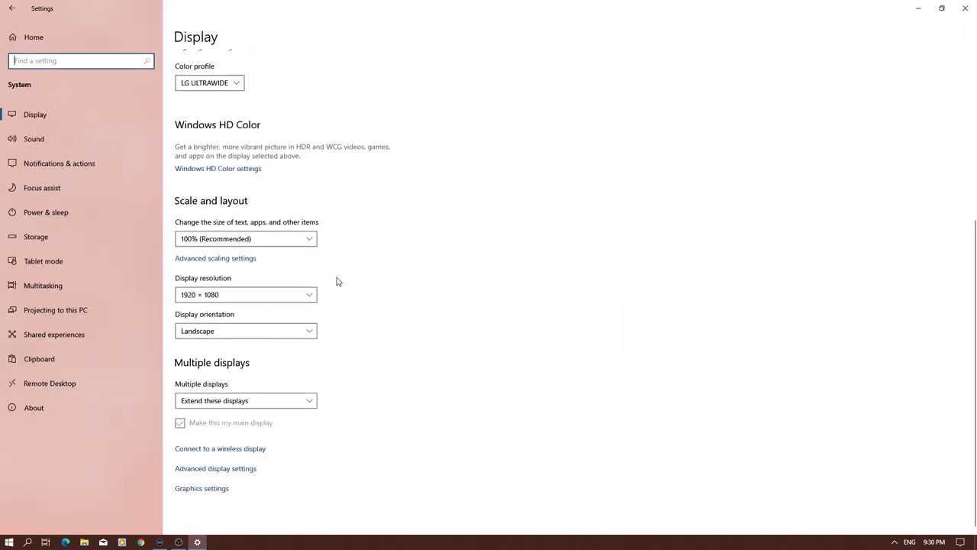
pyautogui.scroll(5, 336, 280)
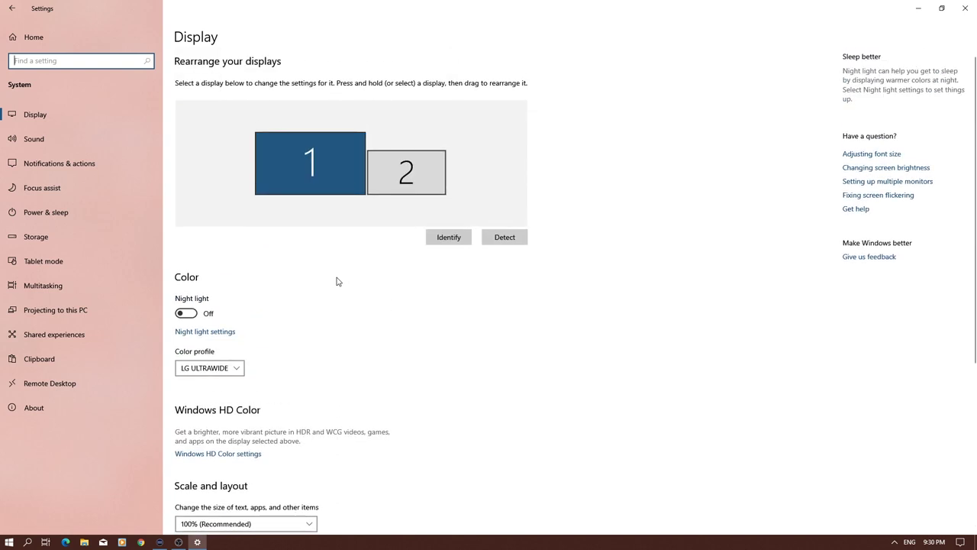
pyautogui.click(501, 302)
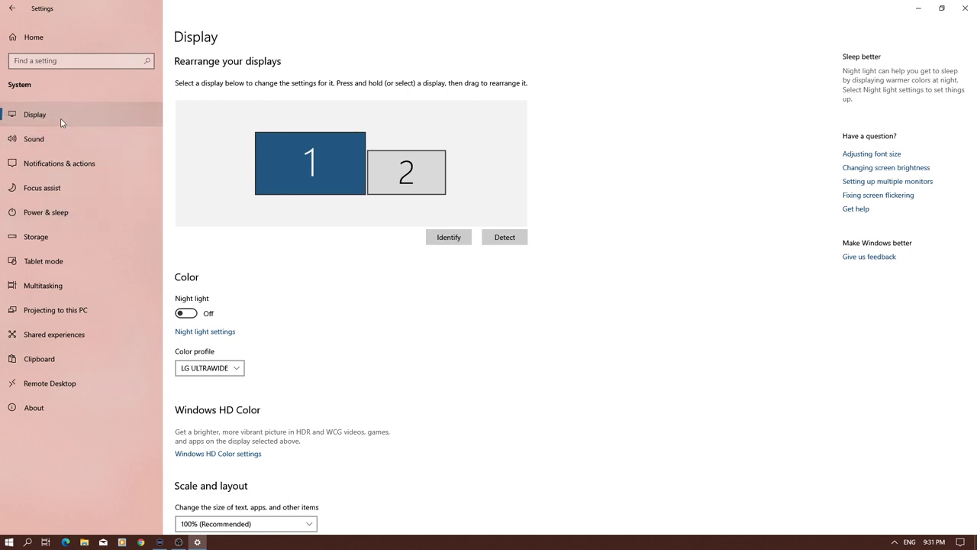
# Examine the Sound, Notifications & actions, Focus assist and Power & sleep settings of the System category.
pyautogui.click(55, 141)
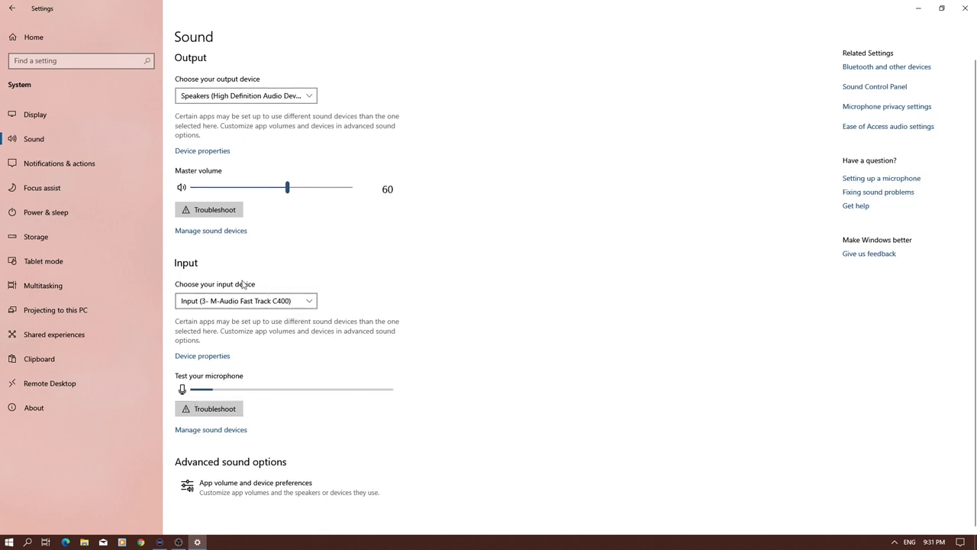
pyautogui.click(61, 165)
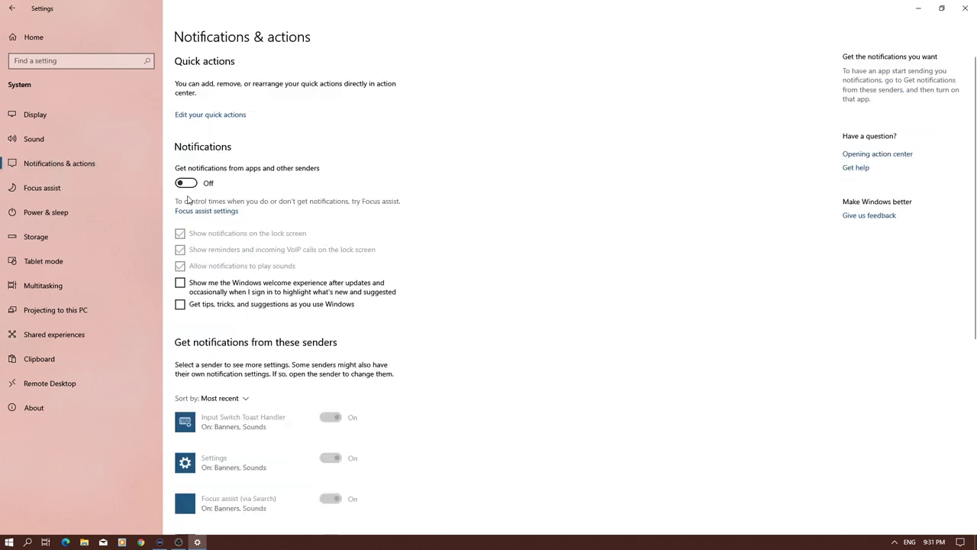
pyautogui.scroll(-5, 497, 325)
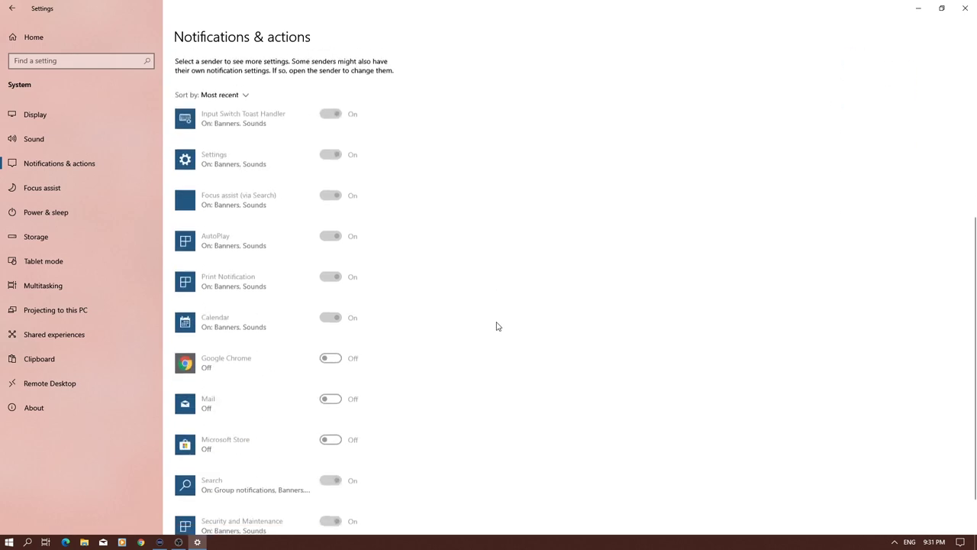
pyautogui.scroll(5, 497, 326)
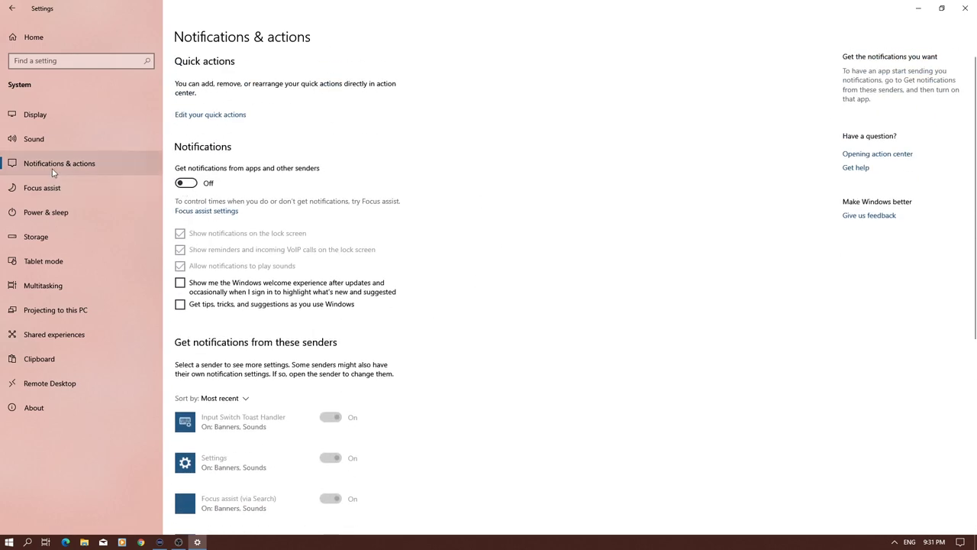
pyautogui.click(58, 189)
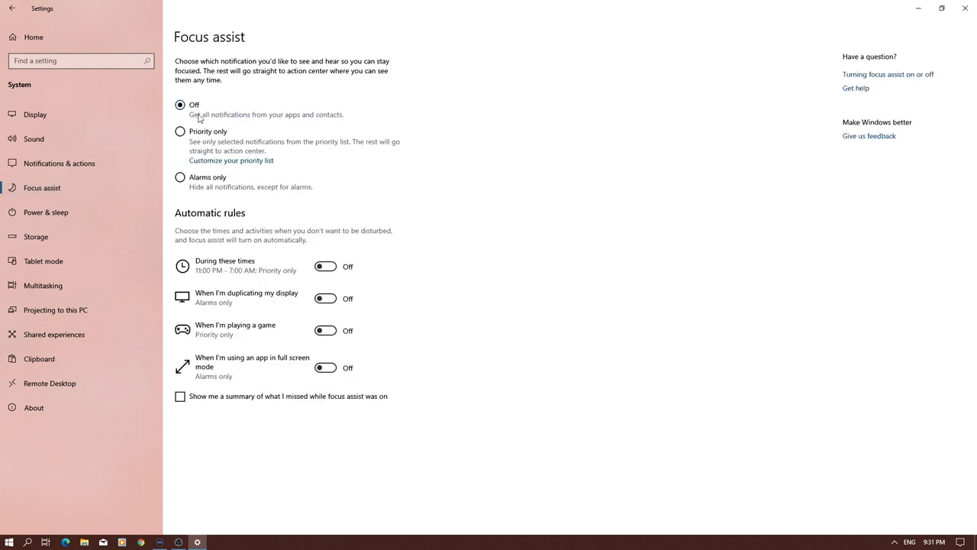
pyautogui.click(55, 213)
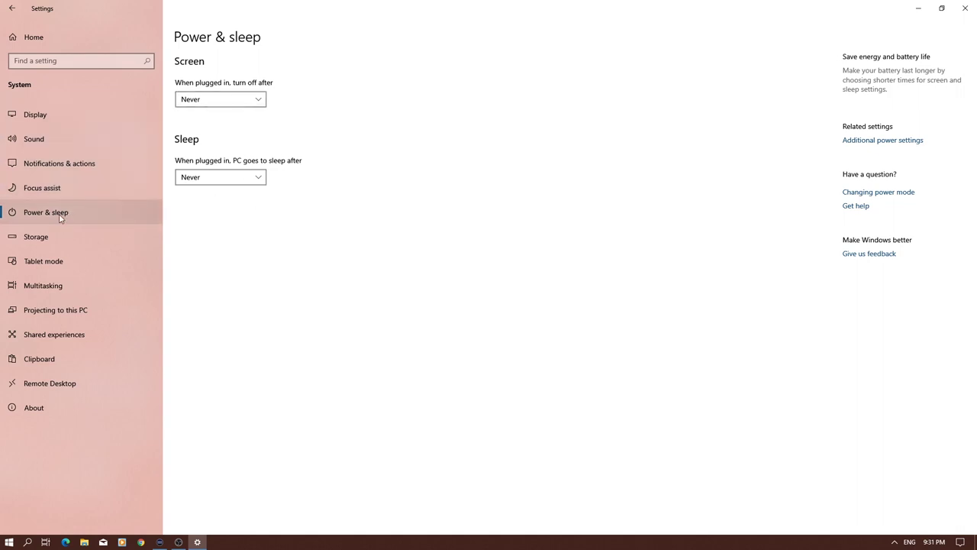
# In the Storage settings, add Recycle Bin and Delivery Optimization Files to the temporary files selected for cleanup and remove them all.
pyautogui.click(54, 238)
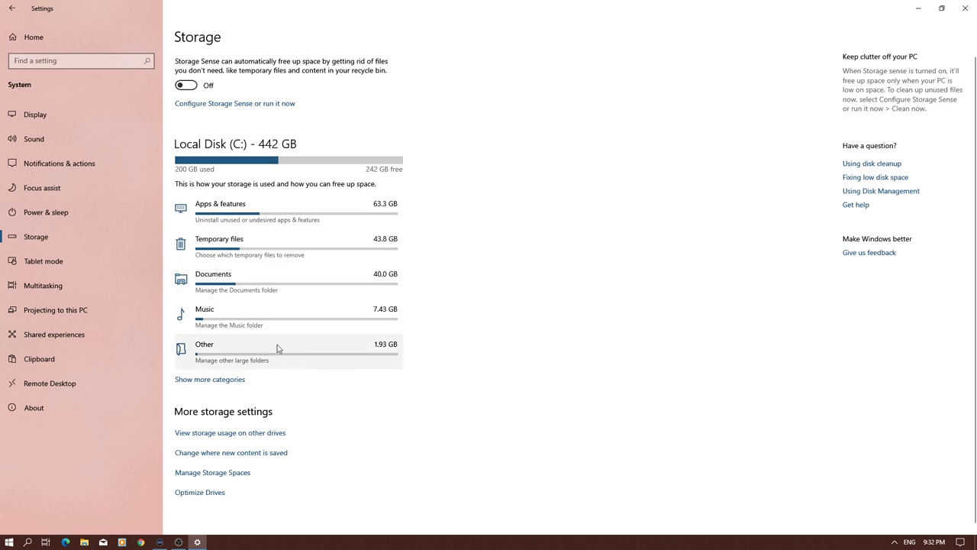
pyautogui.click(259, 246)
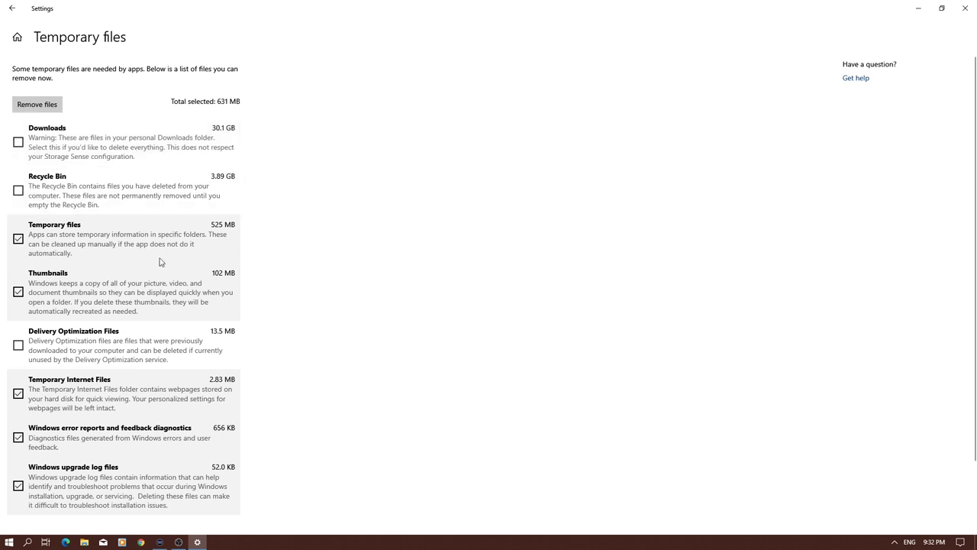
pyautogui.click(19, 191)
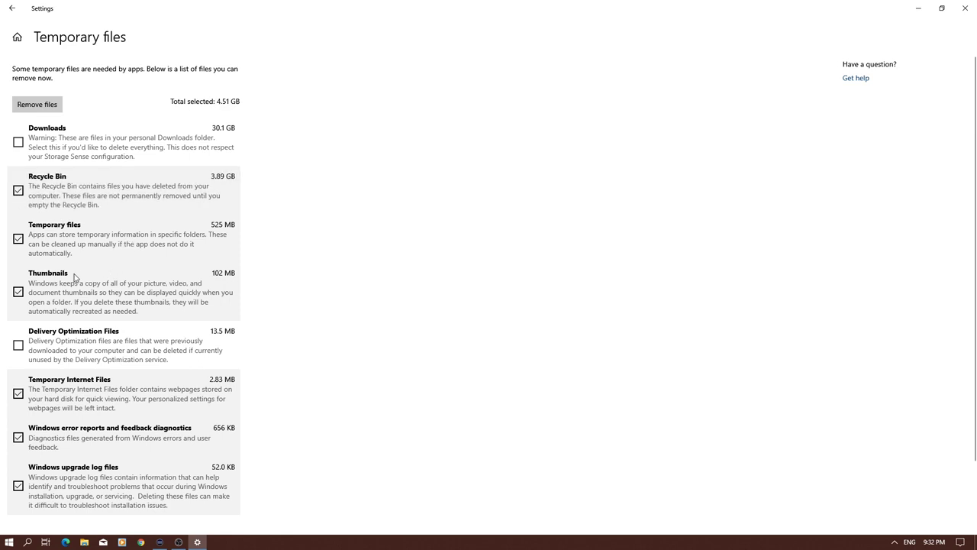
pyautogui.scroll(-2, 75, 278)
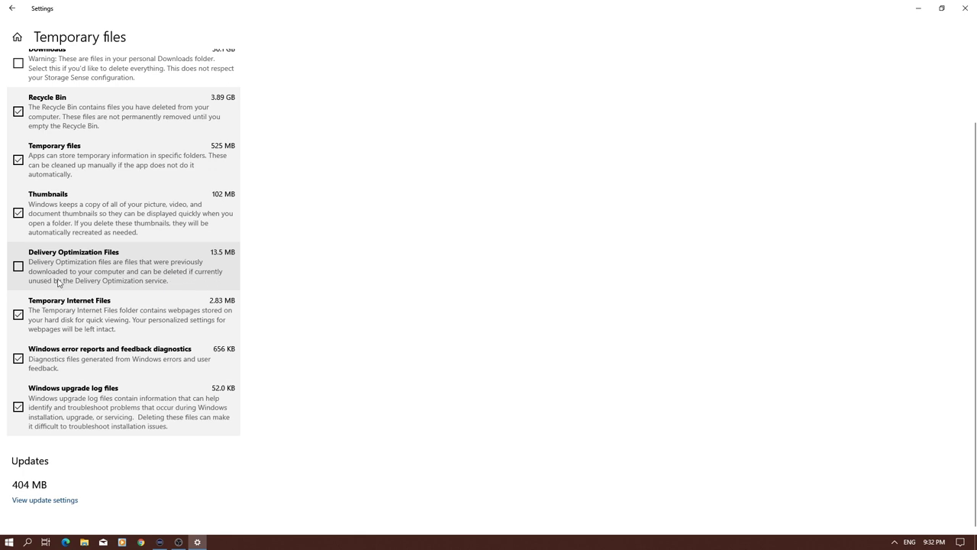
pyautogui.click(16, 267)
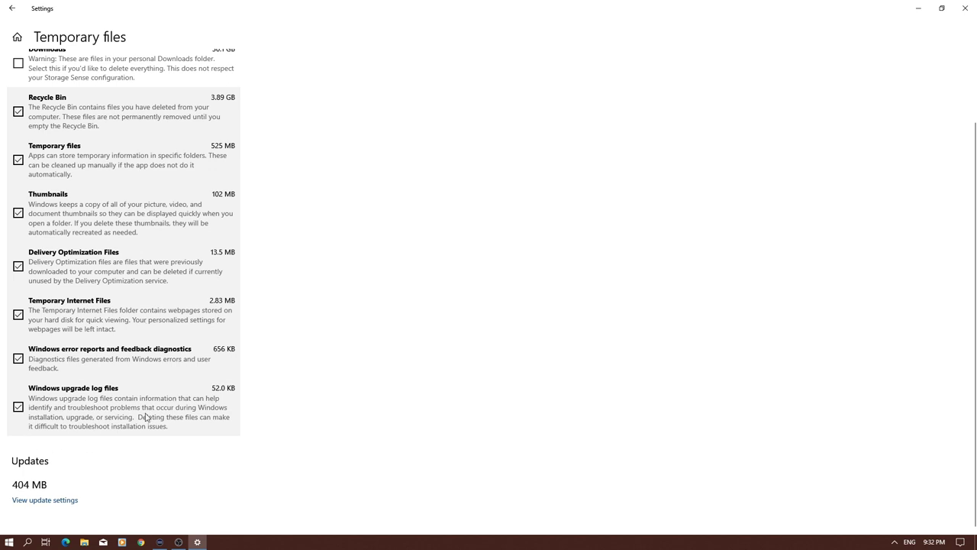
pyautogui.scroll(3, 152, 403)
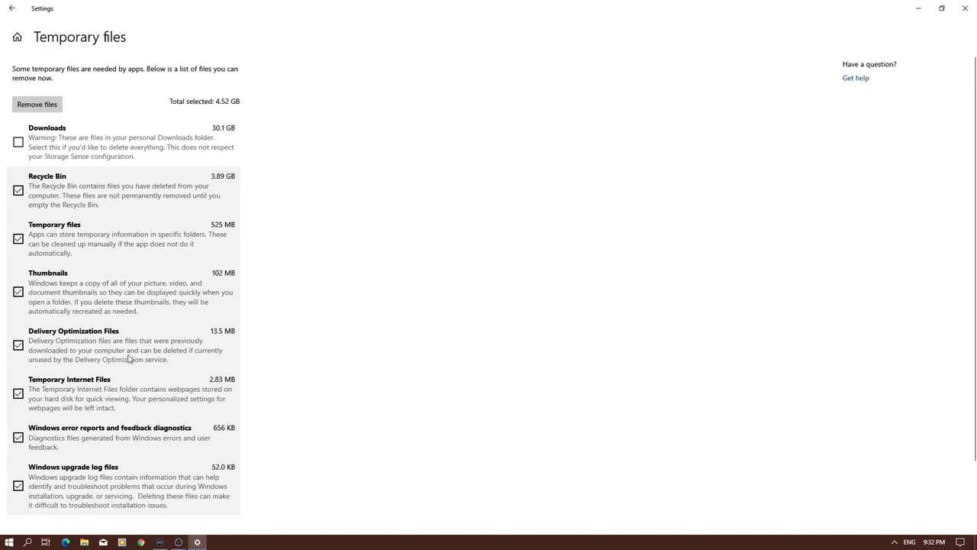
pyautogui.click(37, 101)
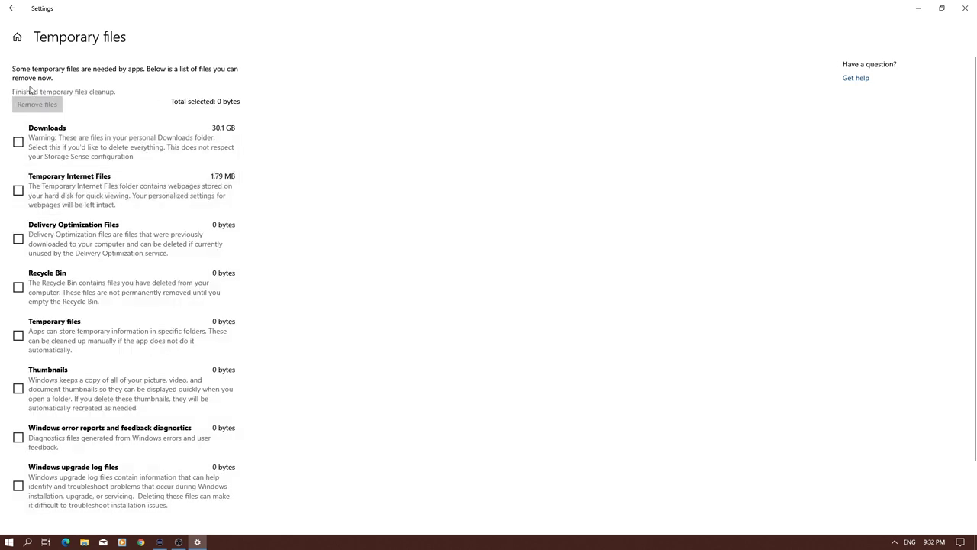
# Minimize Settings, open the Downloads folder through This PC and cut all of its items.
pyautogui.click(918, 9)
pyautogui.doubleClick(19, 55)
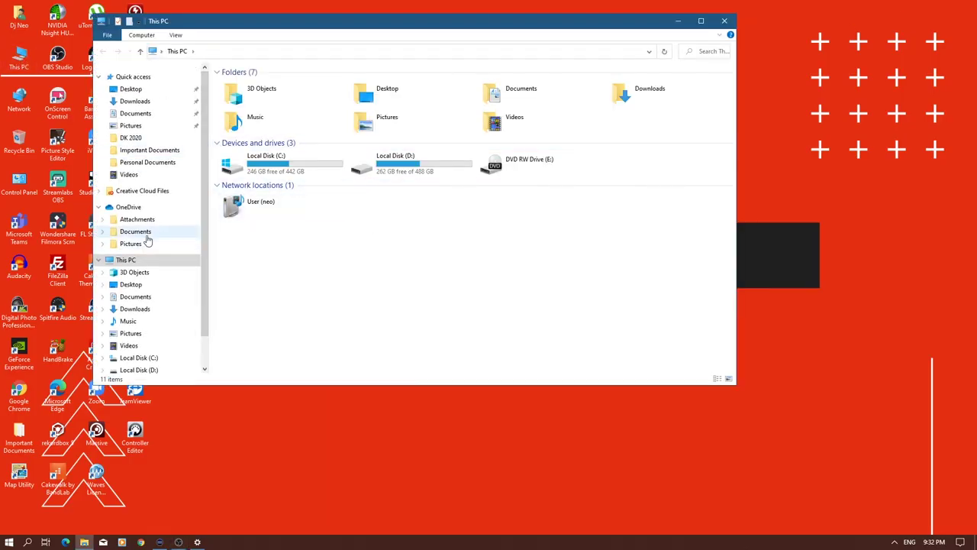
pyautogui.click(142, 309)
pyautogui.scroll(-10, 426, 233)
pyautogui.scroll(-15, 426, 233)
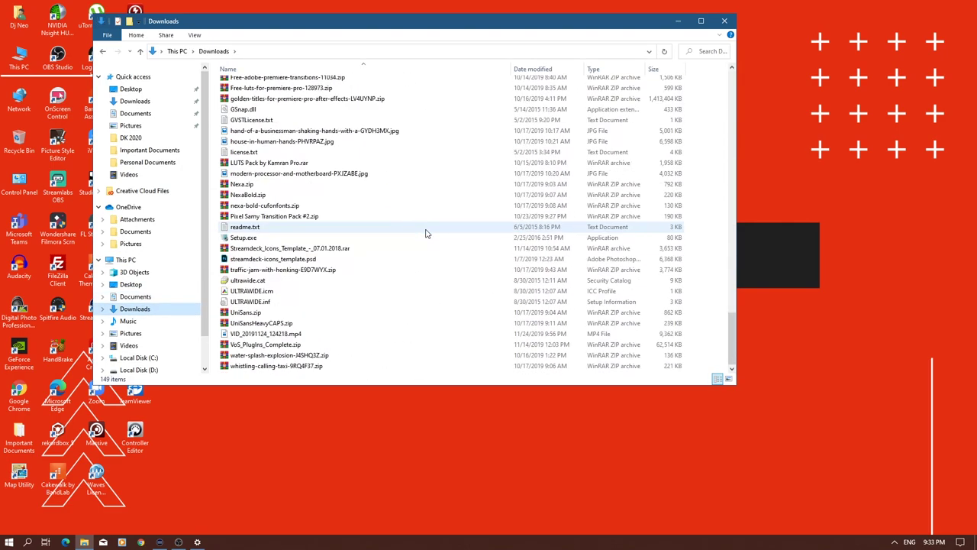
pyautogui.scroll(10, 426, 233)
pyautogui.hotkey('ctrl', 'a')
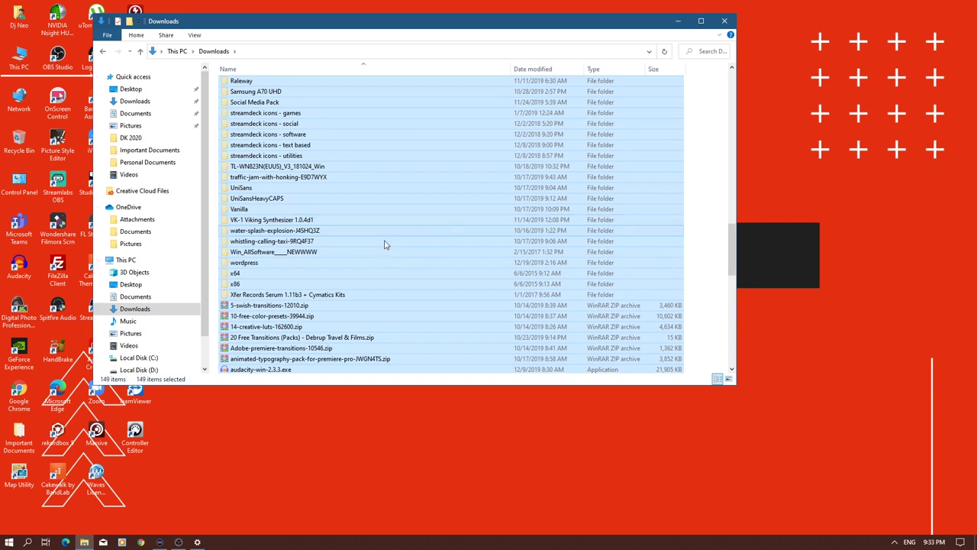
pyautogui.scroll(-3, 163, 277)
# Create a new folder named "Backup Downloads (23-04-2020)" on Local Disk (D:).
pyautogui.click(142, 324)
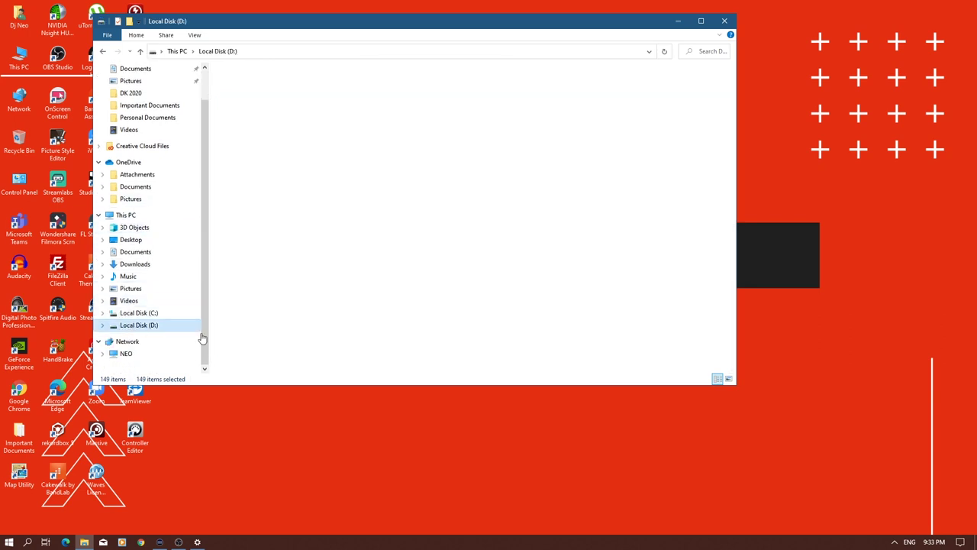
pyautogui.rightClick(246, 345)
pyautogui.moveTo(289, 465)
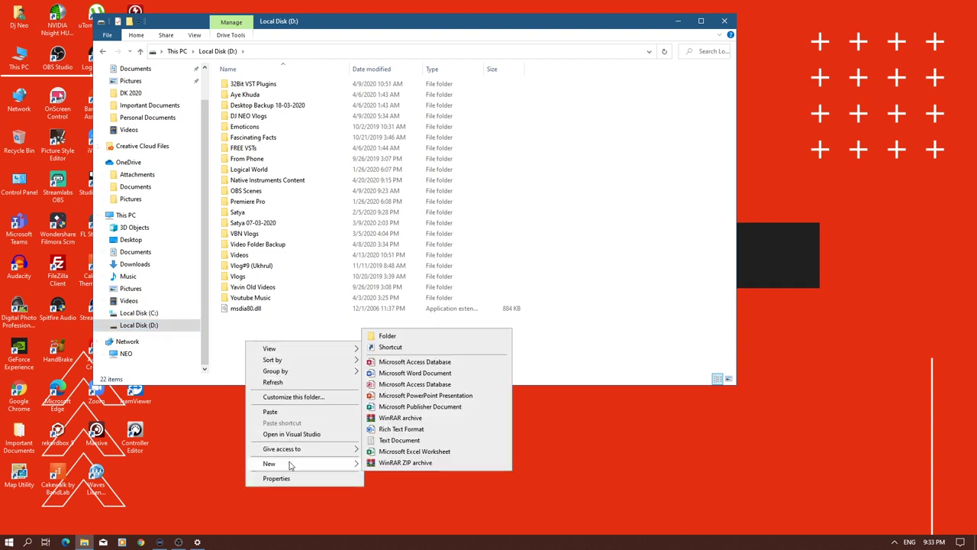
pyautogui.click(405, 336)
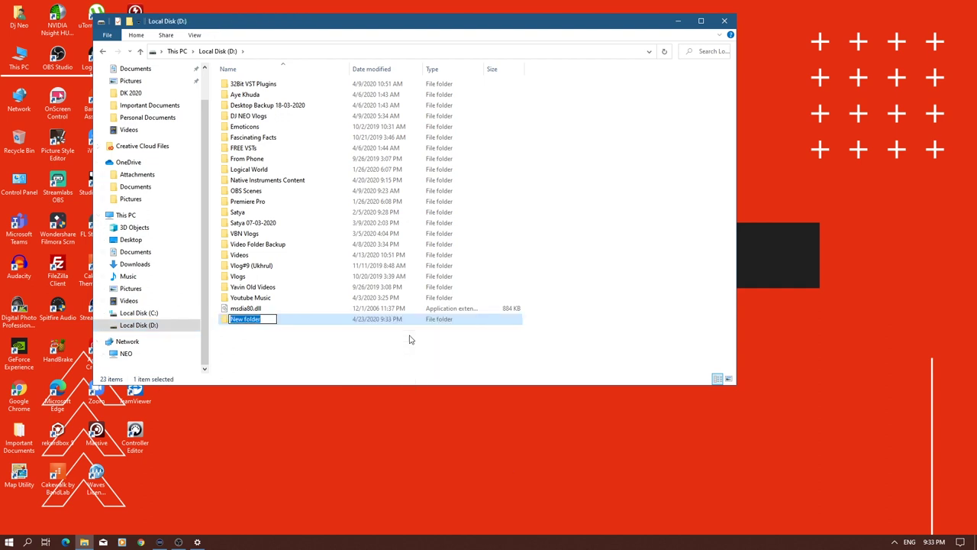
pyautogui.write('Backup Downloads (')
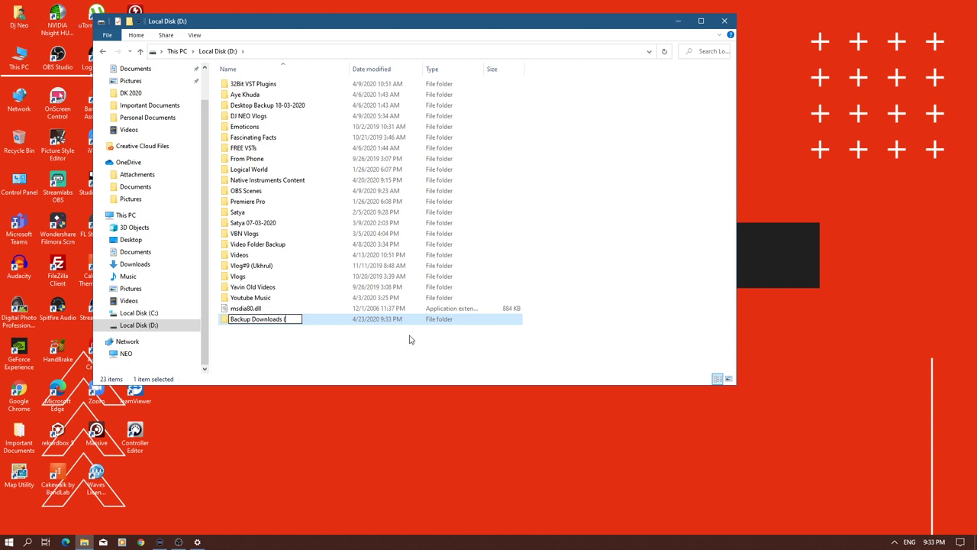
pyautogui.write('23-04-2020')
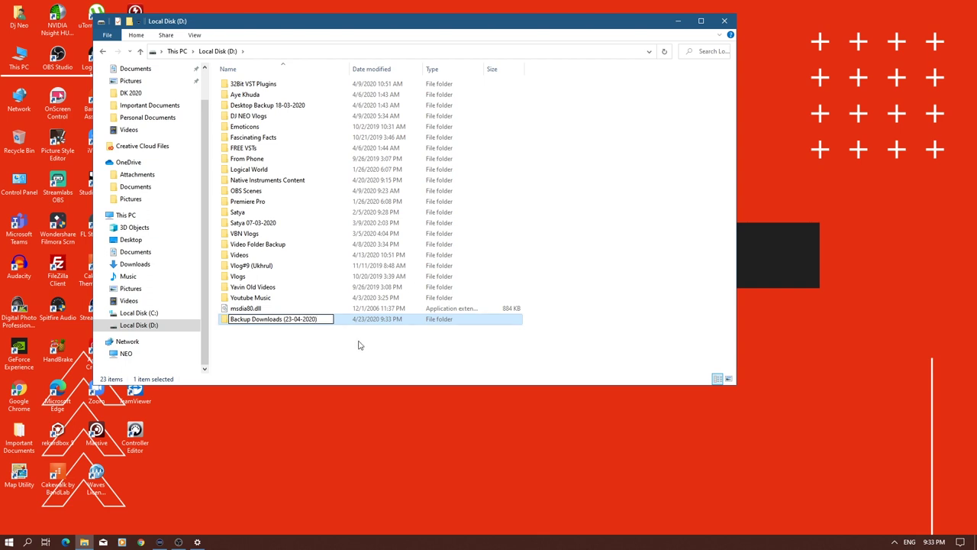
pyautogui.press('Return')
# Paste the Downloads items into the Backup Downloads (23-04-2020) folder, return to Local Disk (D:) and close File Explorer.
pyautogui.doubleClick(247, 324)
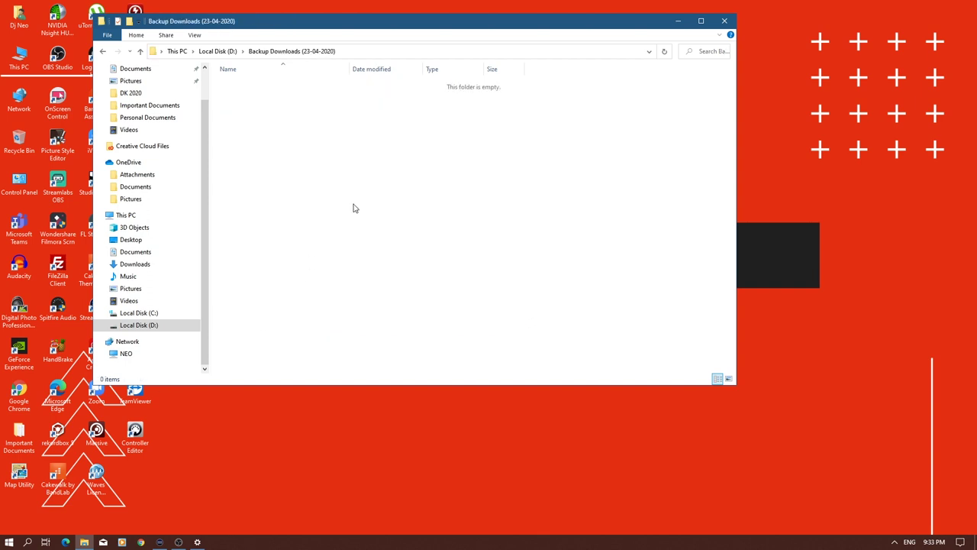
pyautogui.hotkey('ctrl', 'v')
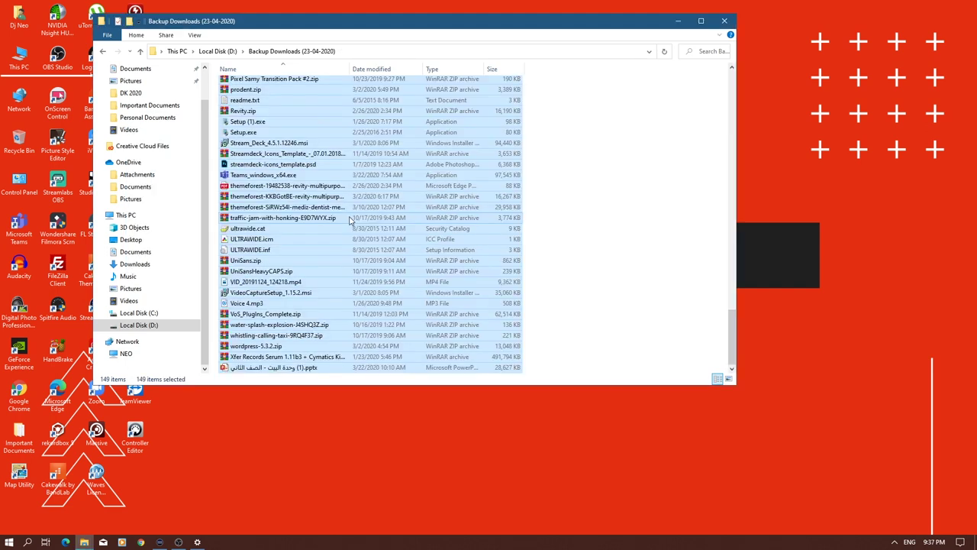
pyautogui.click(145, 326)
pyautogui.rightClick(160, 326)
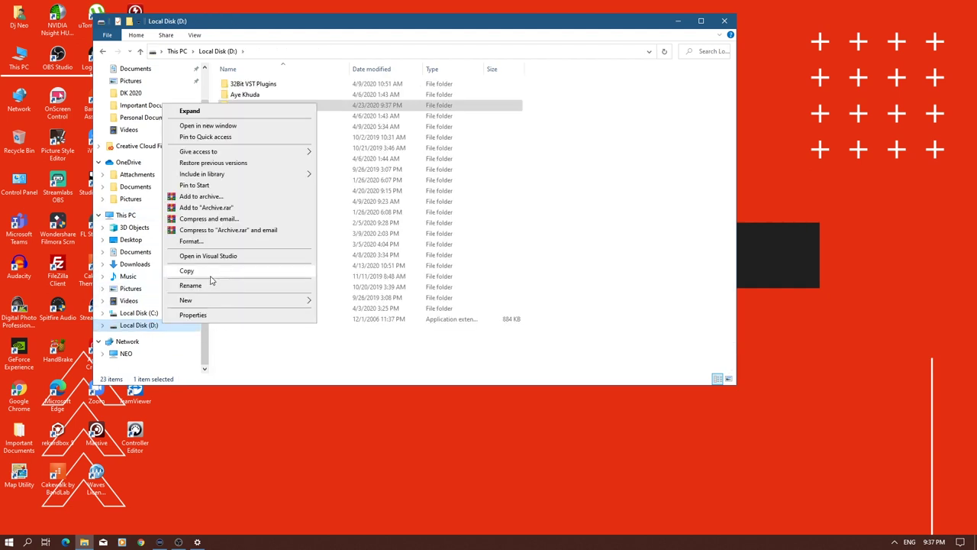
pyautogui.click(271, 359)
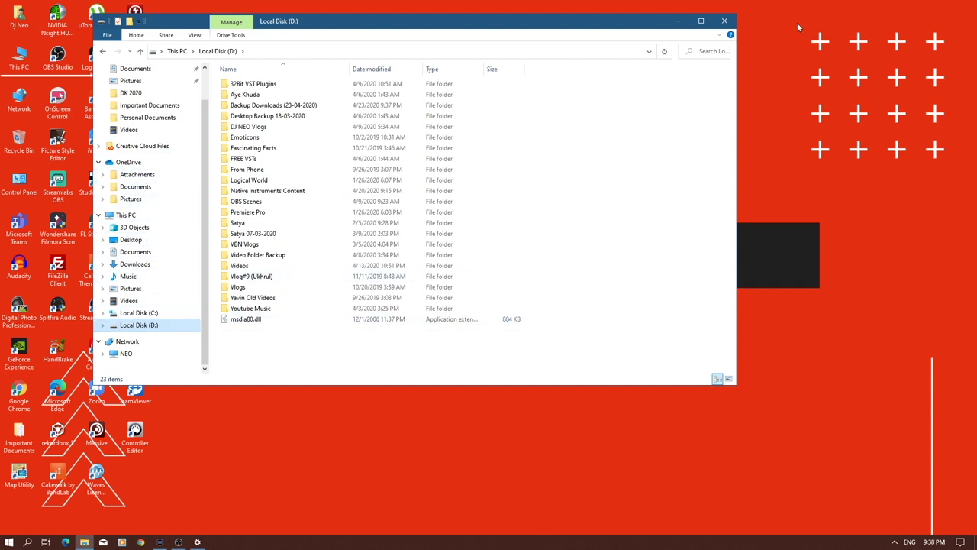
pyautogui.click(725, 21)
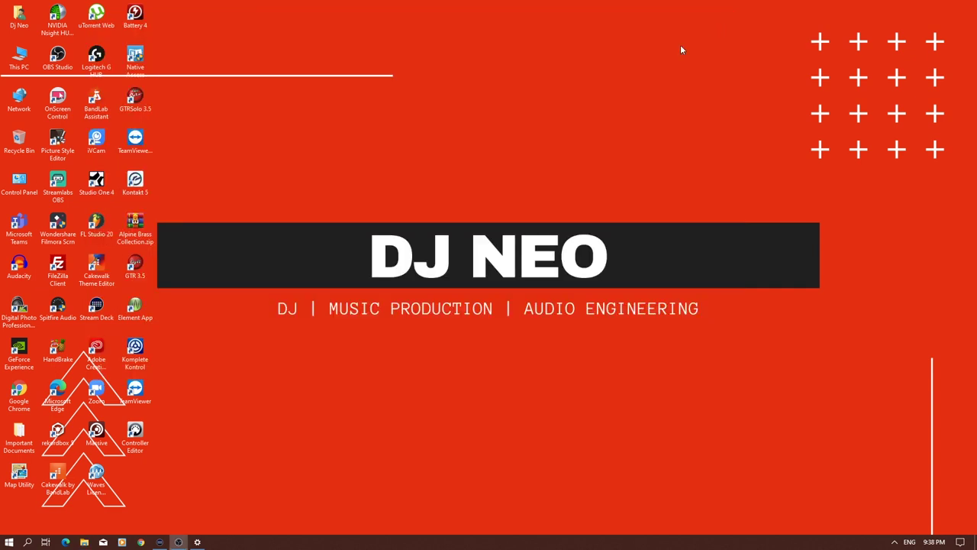
# Return to the Storage settings, examine the contents of the Documents folder from its storage category and close the folder window.
pyautogui.hotkey('alt', 'Tab')
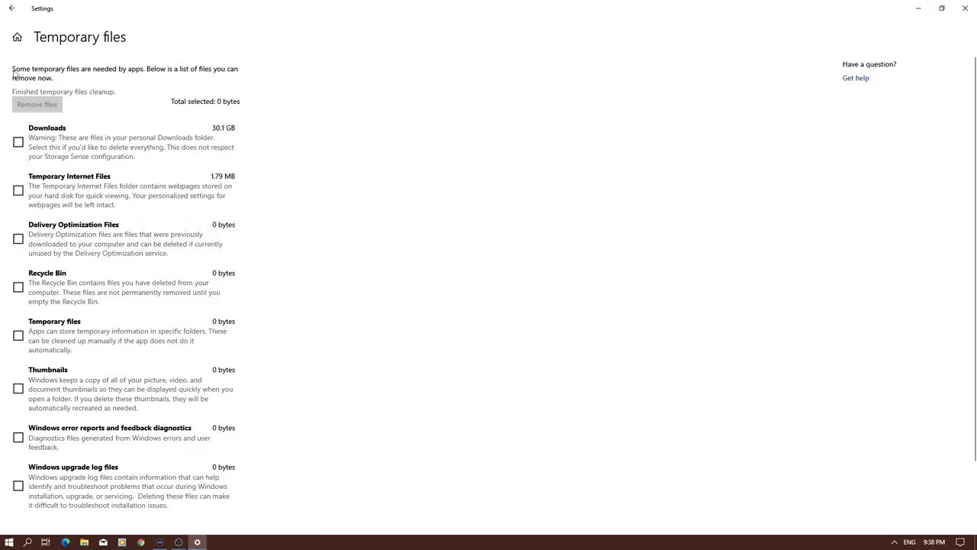
pyautogui.click(11, 8)
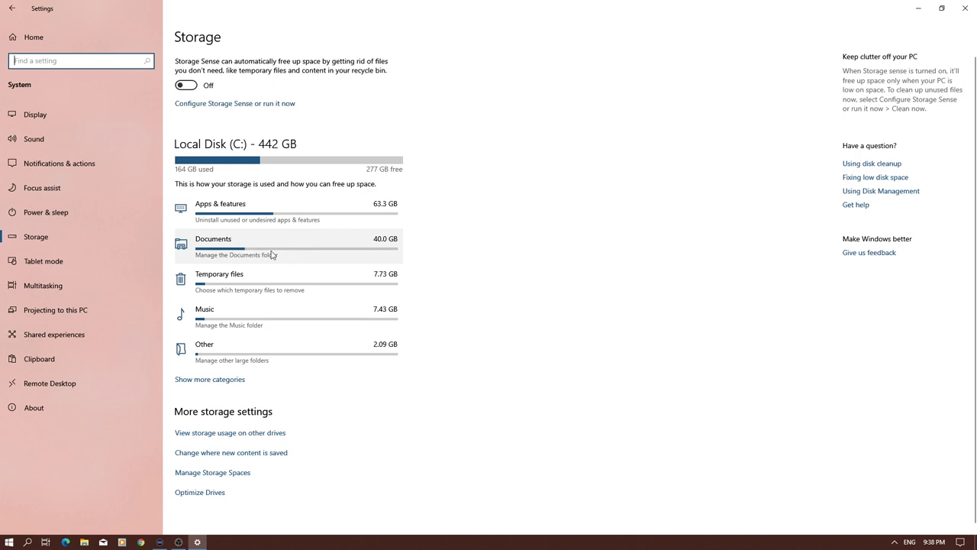
pyautogui.click(269, 255)
pyautogui.click(47, 126)
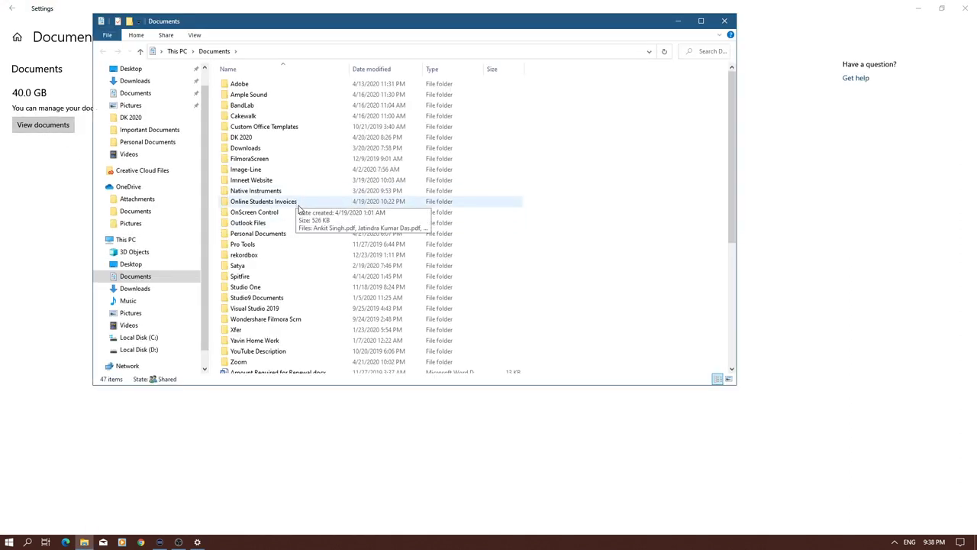
pyautogui.scroll(-6, 299, 208)
pyautogui.scroll(6, 299, 208)
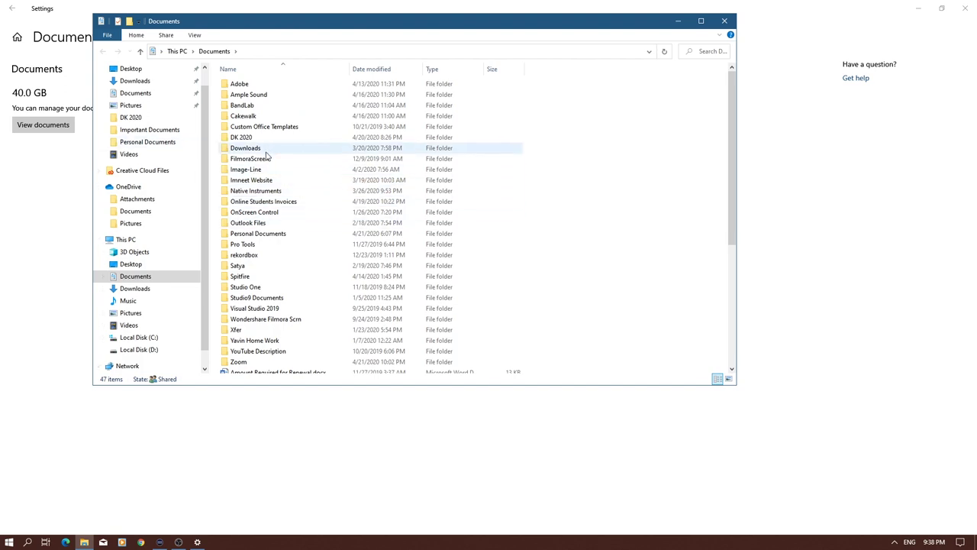
pyautogui.scroll(-6, 290, 159)
pyautogui.scroll(-1, 286, 246)
pyautogui.scroll(10, 284, 267)
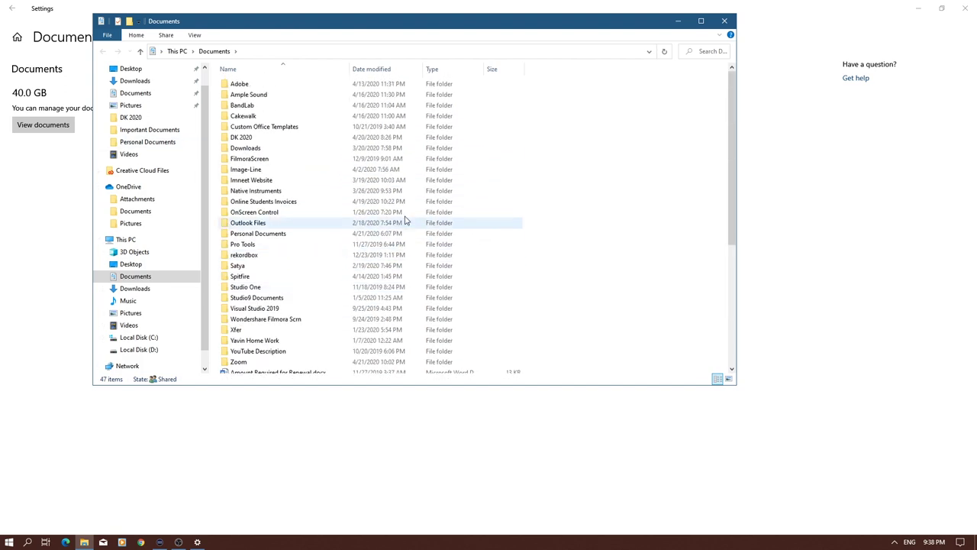
pyautogui.scroll(-5, 278, 288)
pyautogui.scroll(5, 279, 279)
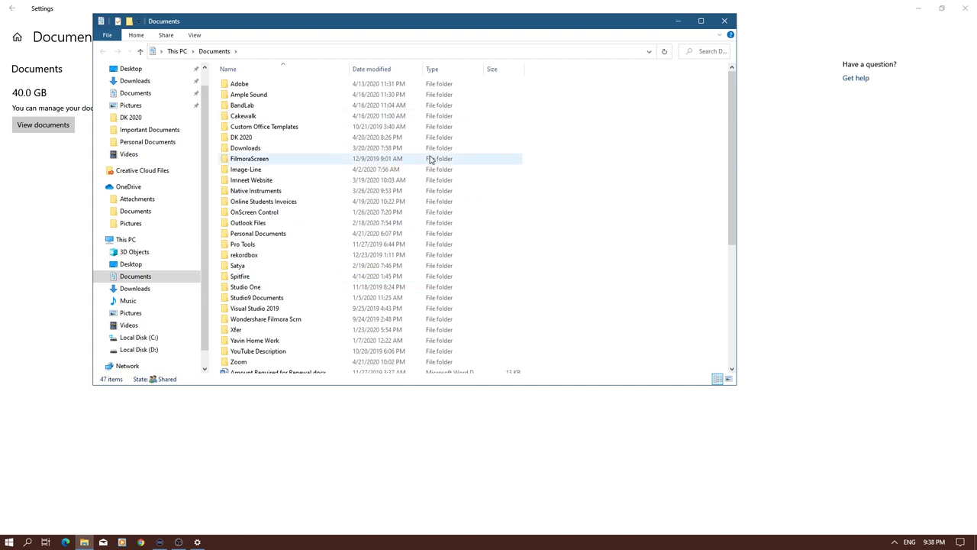
pyautogui.click(724, 20)
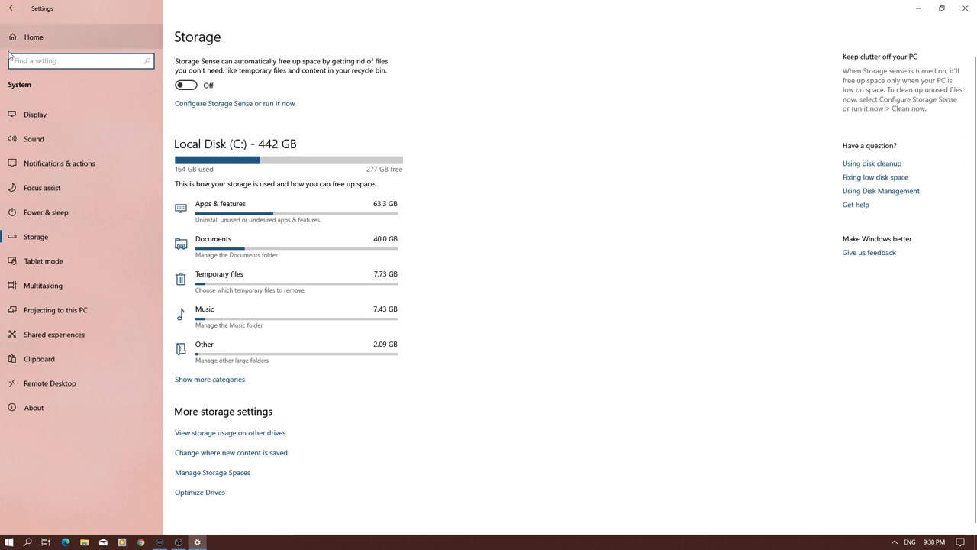
# Go back to the Windows Settings home page and reopen the System category.
pyautogui.click(12, 9)
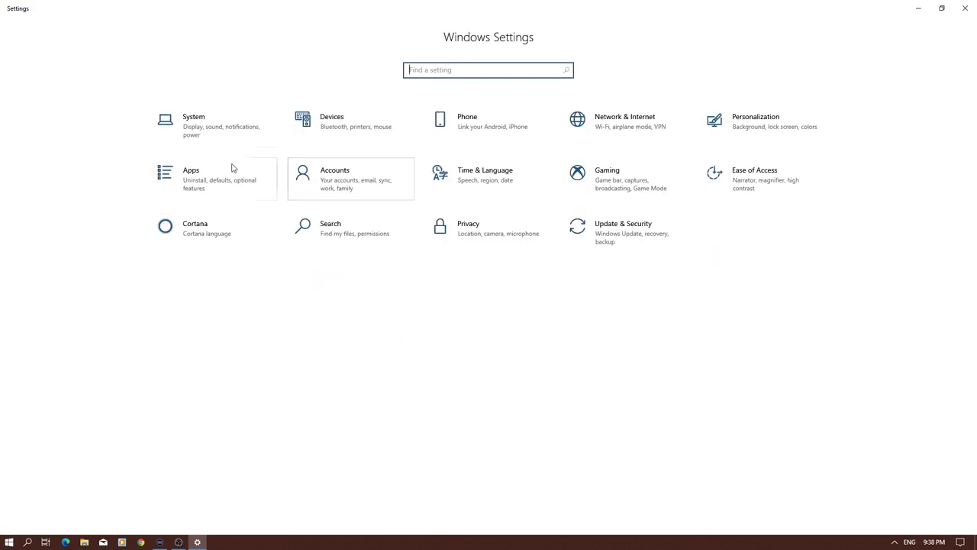
pyautogui.click(223, 126)
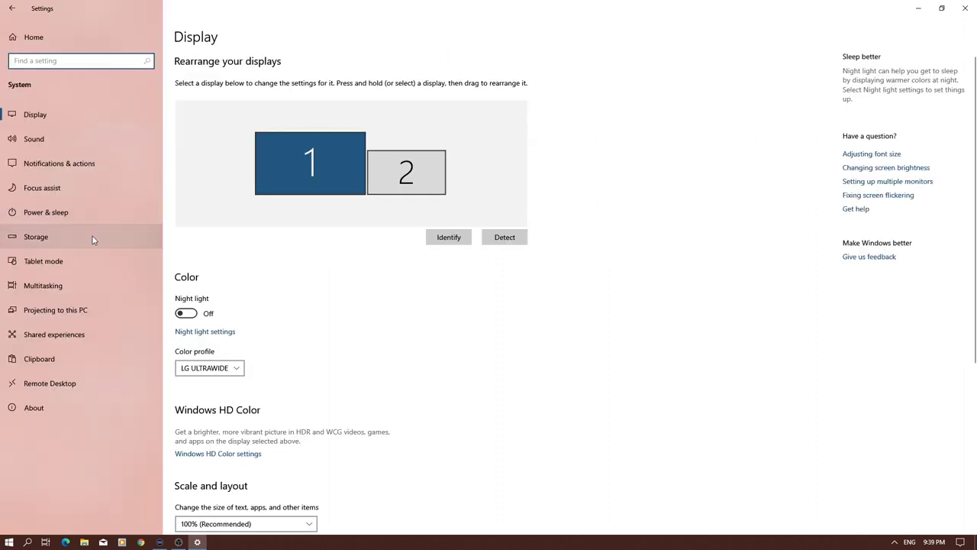
# In the Tablet mode settings, turn off hiding app icons on the taskbar and set the sign-in behaviour to Use desktop mode.
pyautogui.click(61, 261)
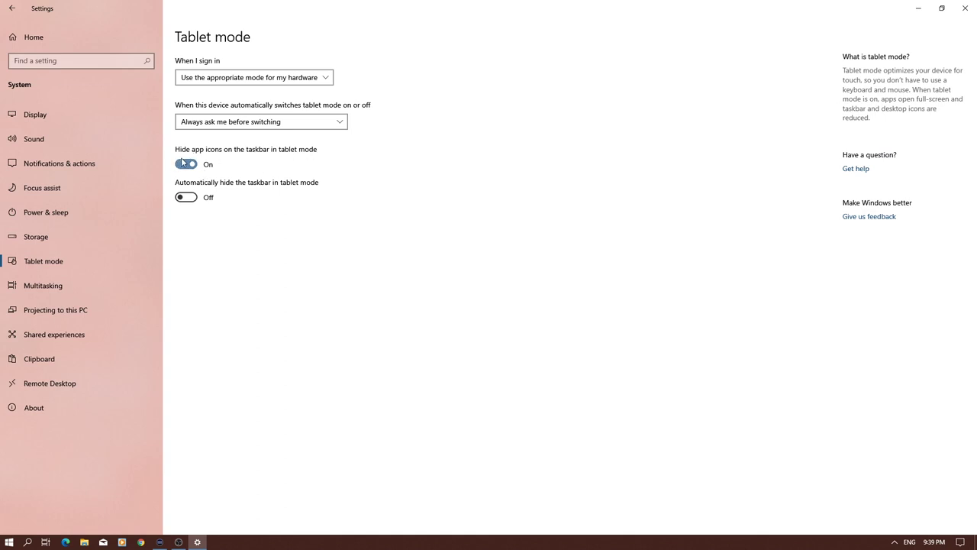
pyautogui.click(185, 165)
pyautogui.click(270, 76)
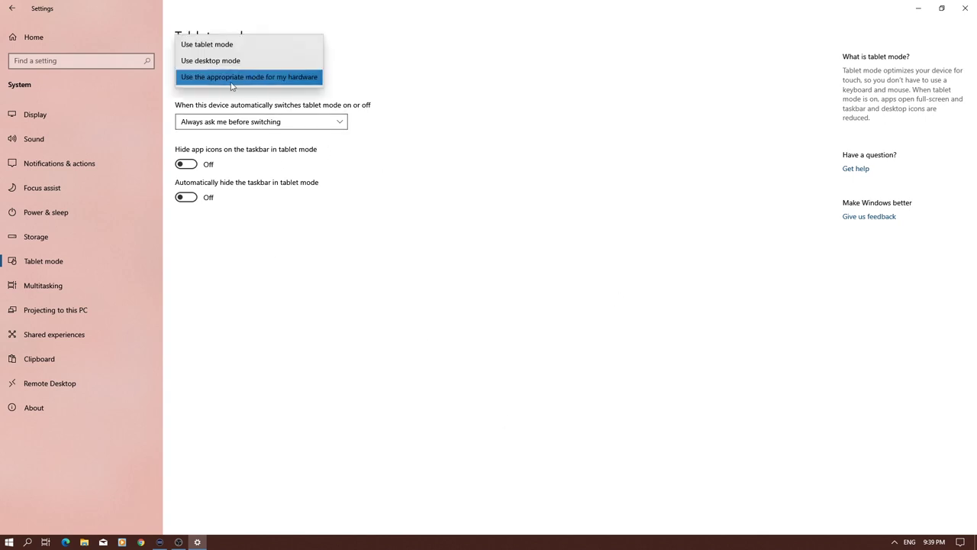
pyautogui.click(237, 61)
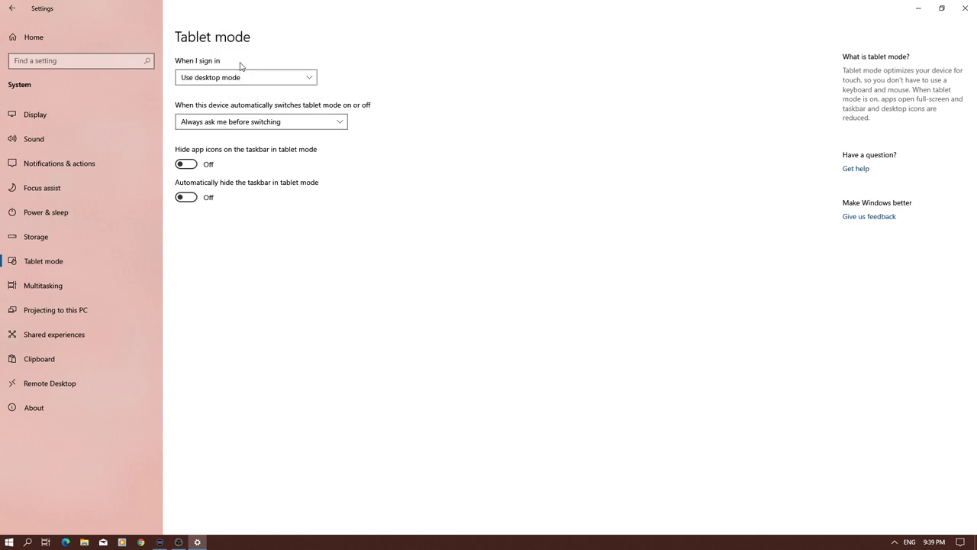
# Set the automatic tablet mode switching behaviour to Don't ask me and don't switch.
pyautogui.click(267, 123)
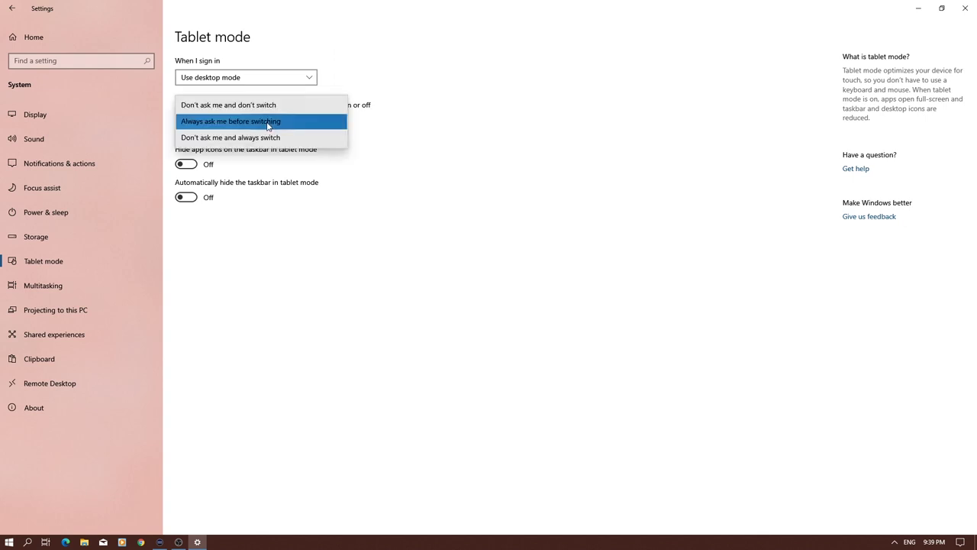
pyautogui.click(387, 256)
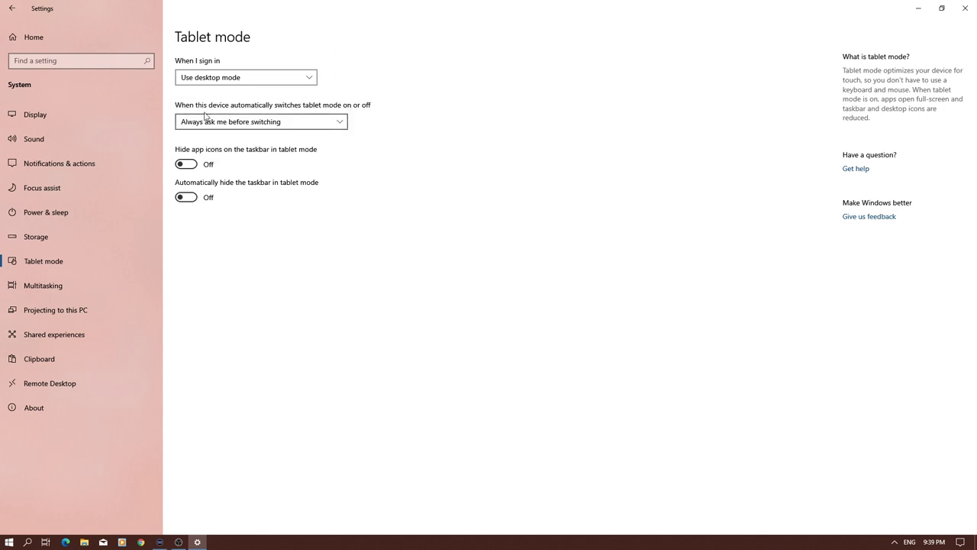
pyautogui.click(320, 122)
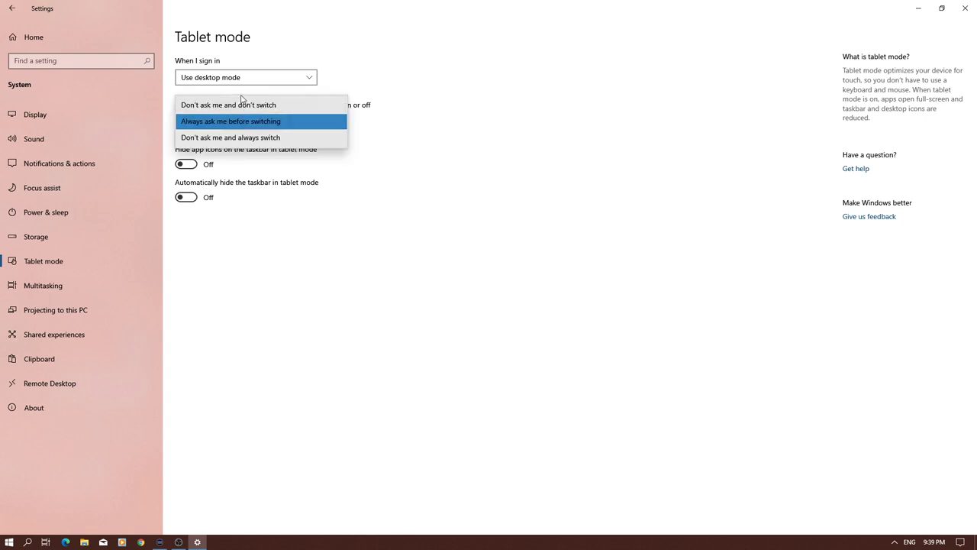
pyautogui.click(238, 103)
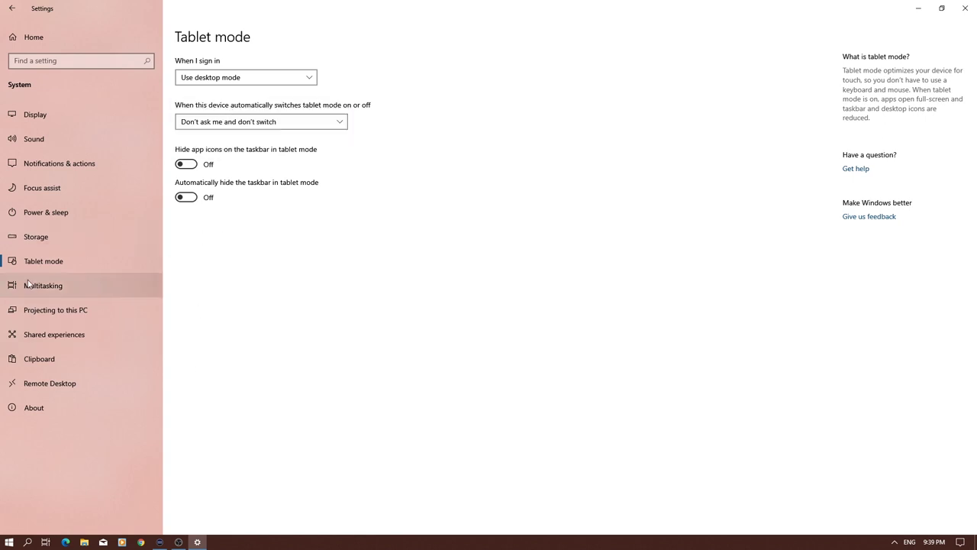
# Look over the Multitasking settings, and in Projecting to this PC turn off discovery only when plugged in, keeping requests at Every time a connection is requested.
pyautogui.click(50, 289)
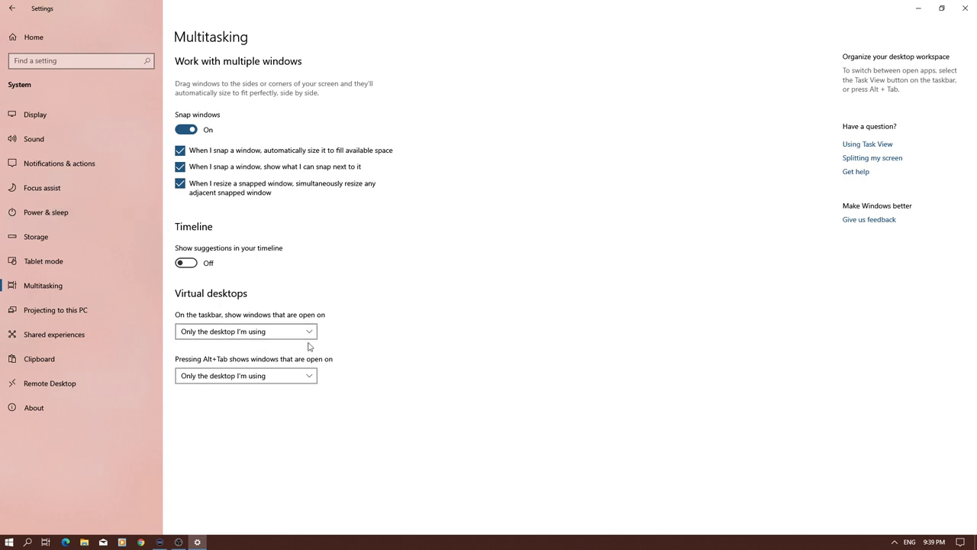
pyautogui.click(57, 311)
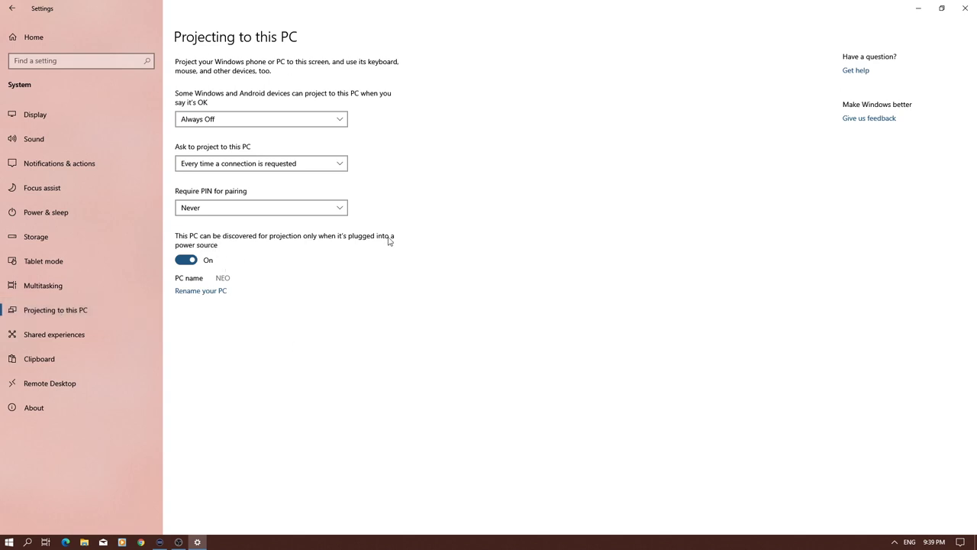
pyautogui.click(187, 261)
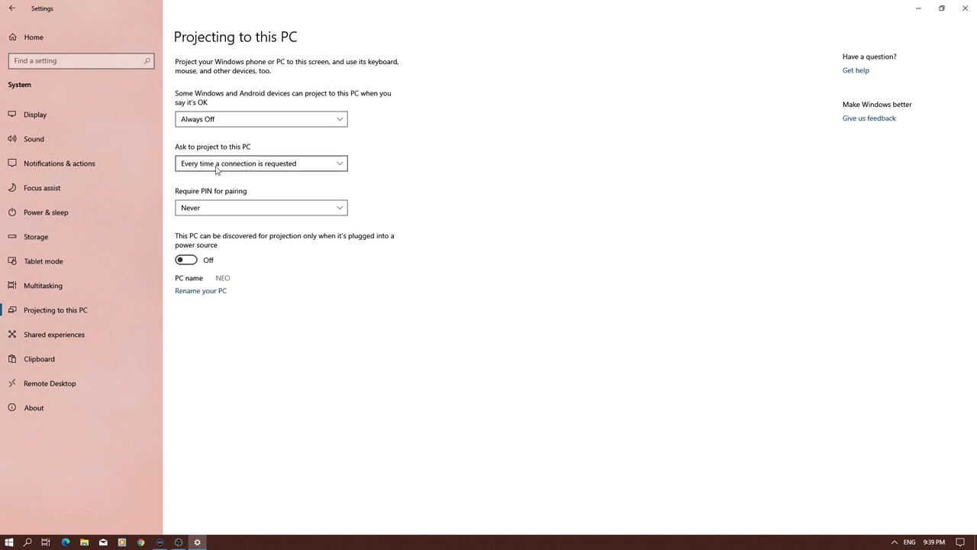
pyautogui.click(253, 167)
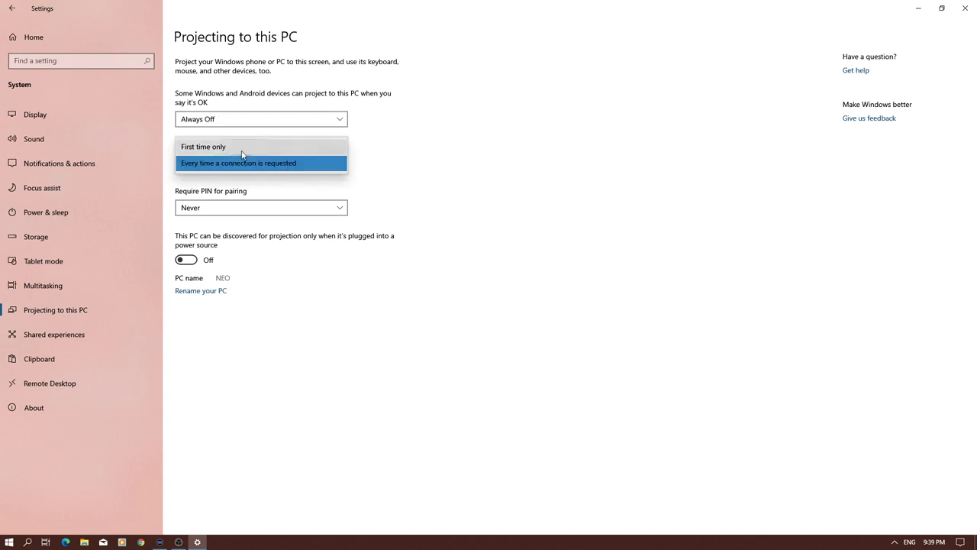
pyautogui.click(255, 166)
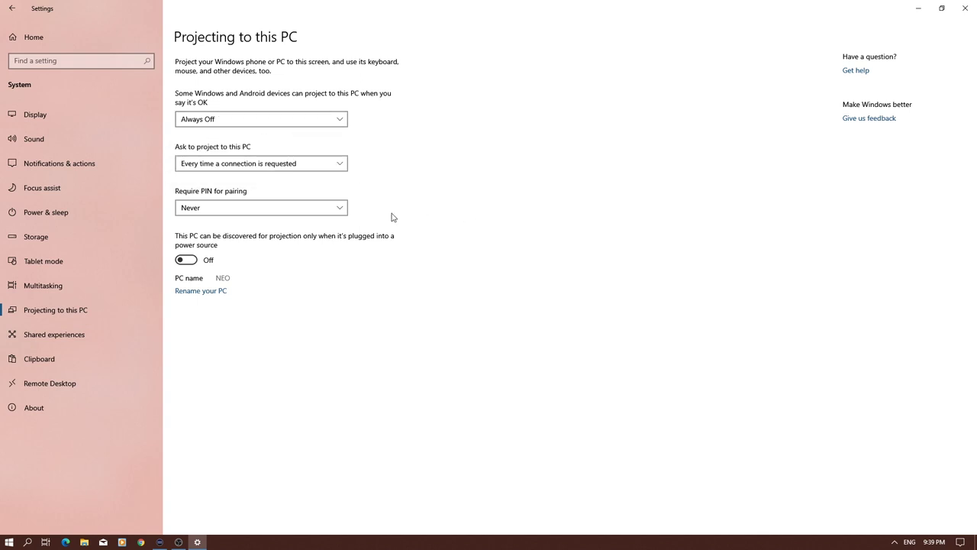
# Review the Shared experiences, Clipboard, Remote Desktop and About pages of the System settings, and close Settings.
pyautogui.click(65, 340)
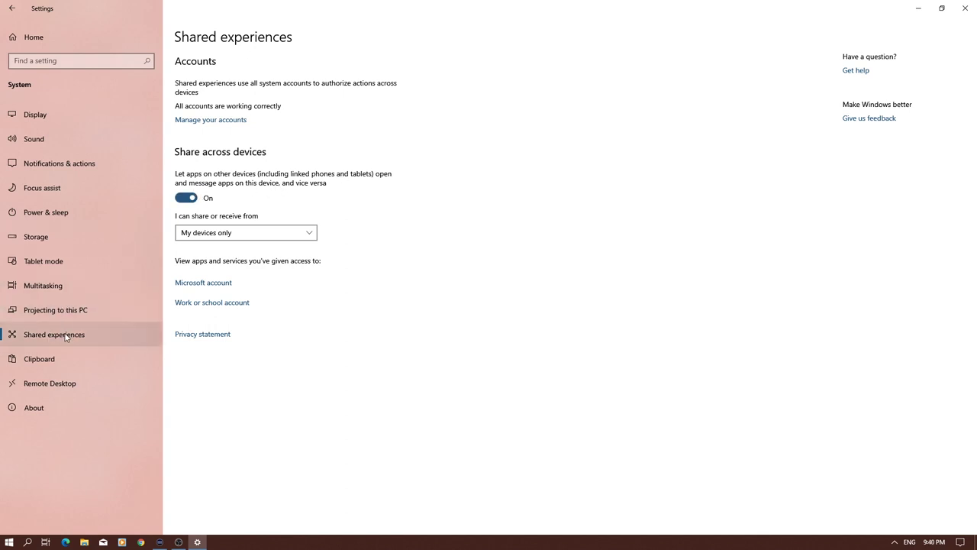
pyautogui.click(56, 361)
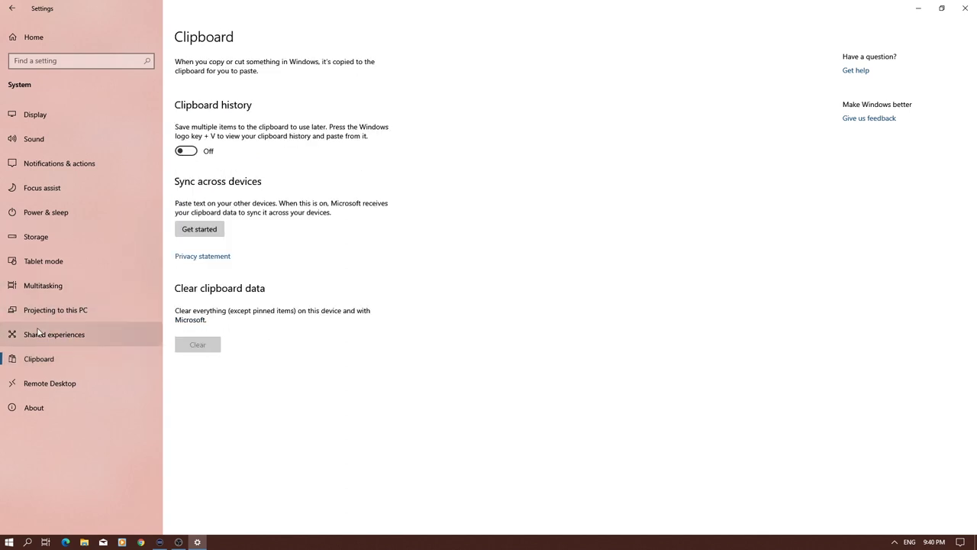
pyautogui.click(58, 384)
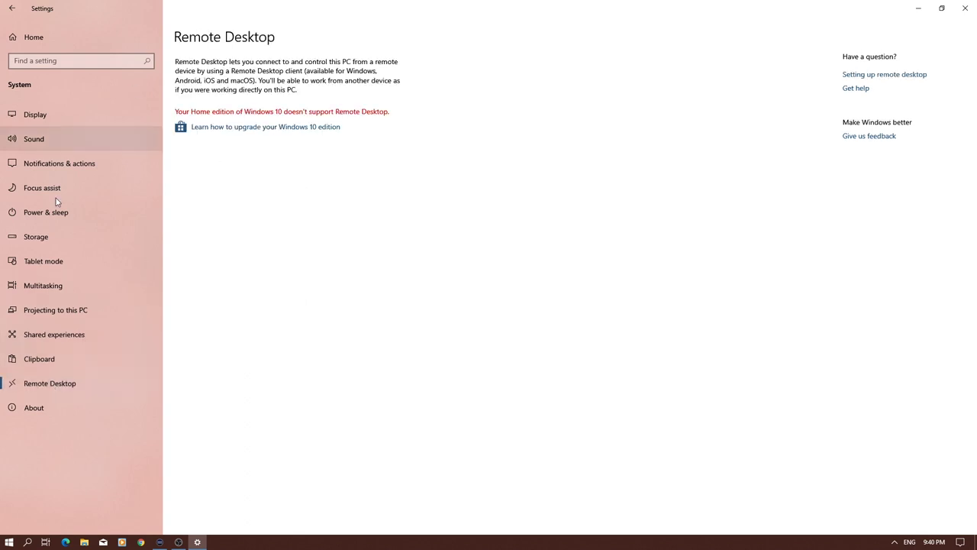
pyautogui.click(66, 411)
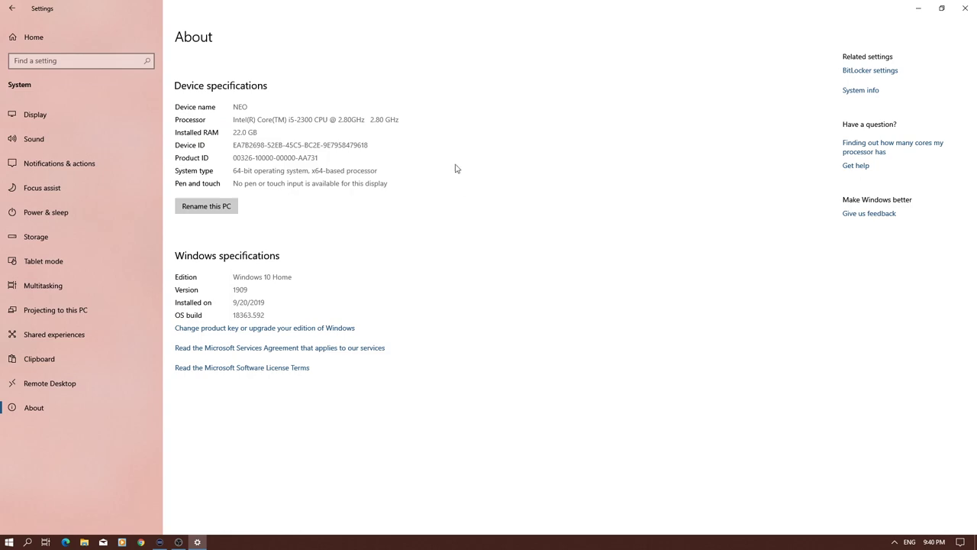
pyautogui.click(965, 9)
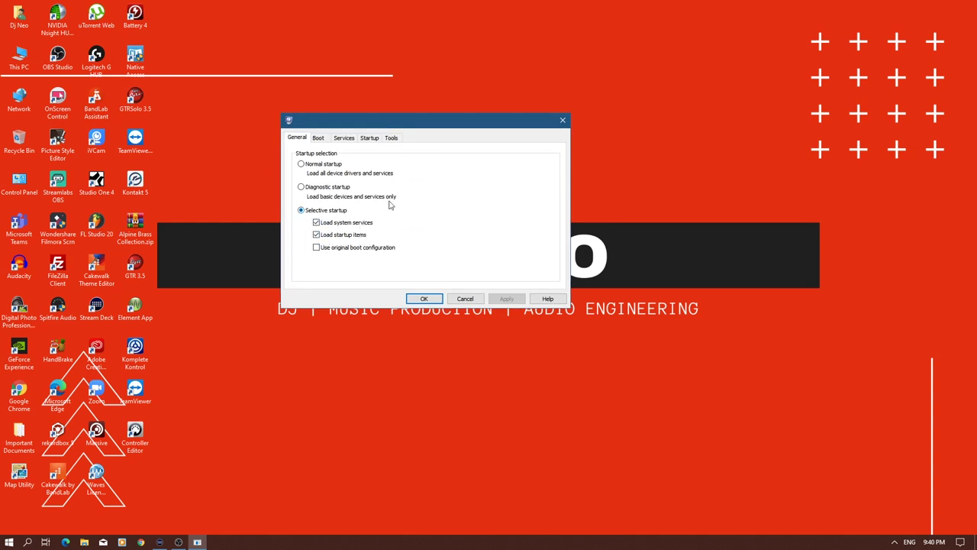
# In System Configuration, examine the boot options and the list of services, sorting the services by status to compare running and stopped ones.
pyautogui.click(319, 139)
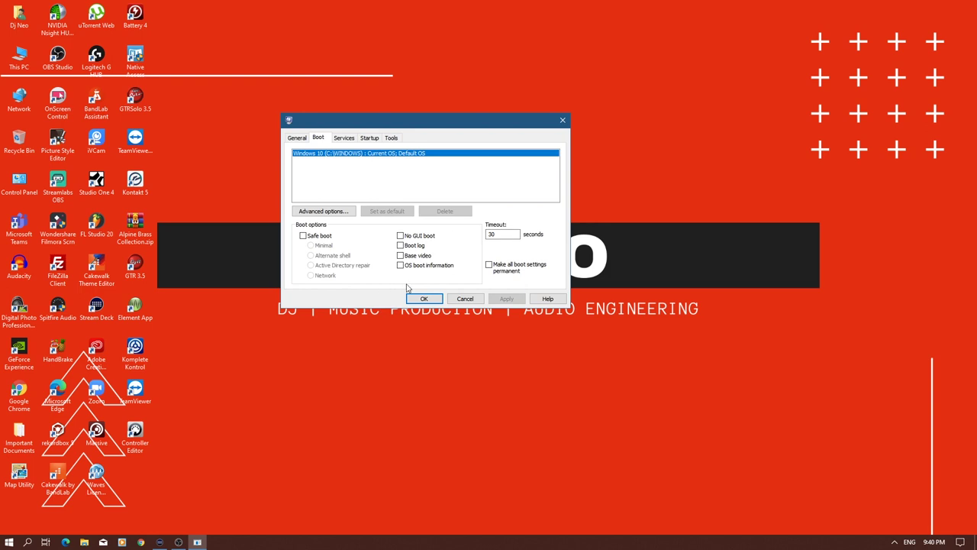
pyautogui.click(343, 139)
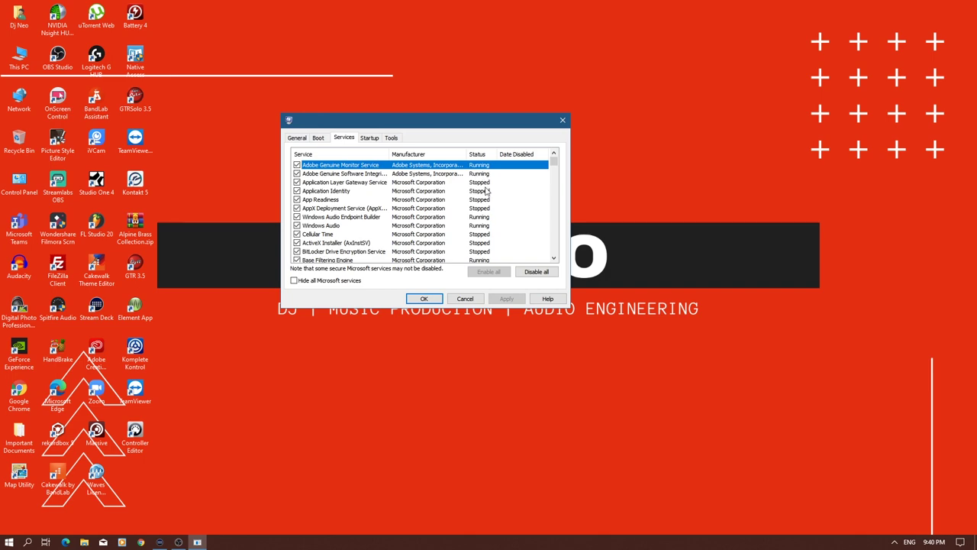
pyautogui.scroll(-15, 486, 192)
pyautogui.scroll(15, 486, 191)
pyautogui.click(477, 154)
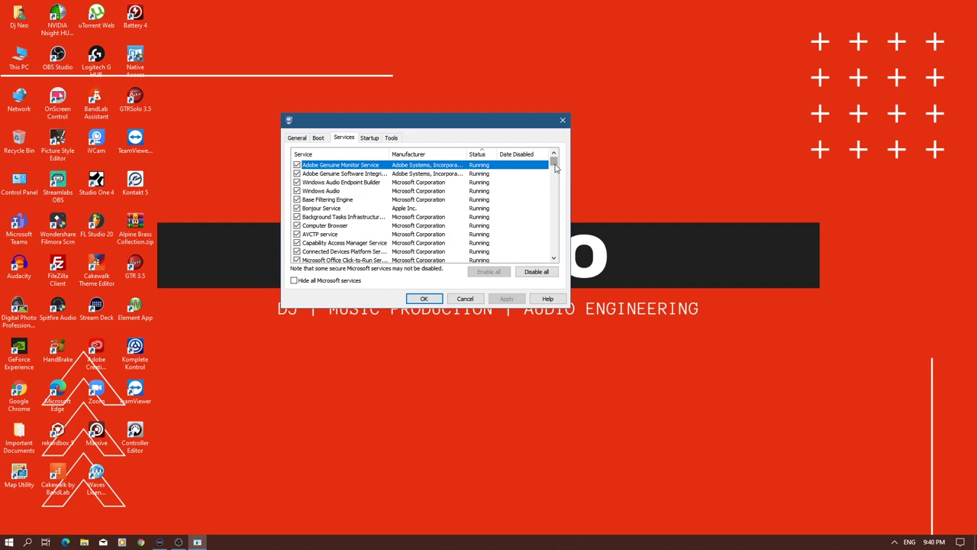
pyautogui.moveTo(555, 167); pyautogui.dragTo(555, 205)
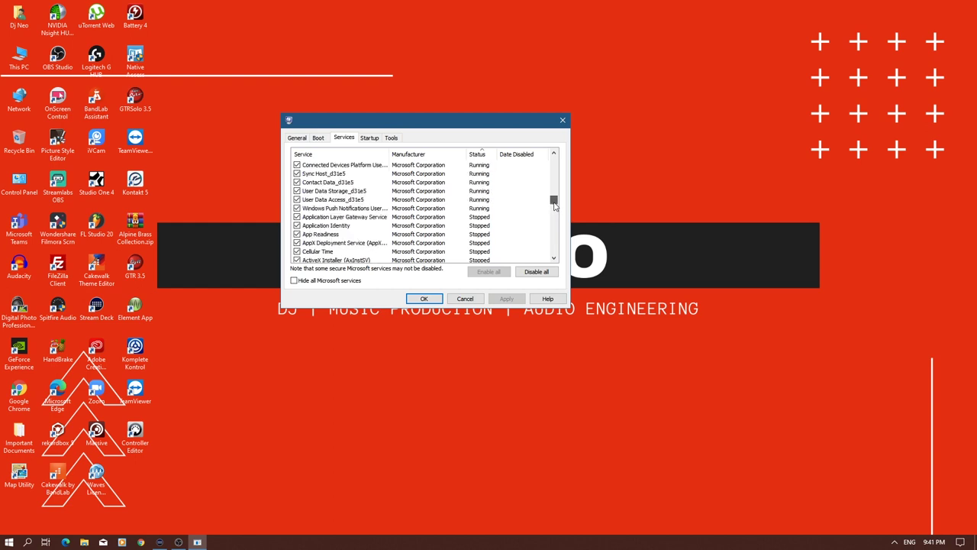
pyautogui.click(357, 226)
pyautogui.scroll(-2, 396, 239)
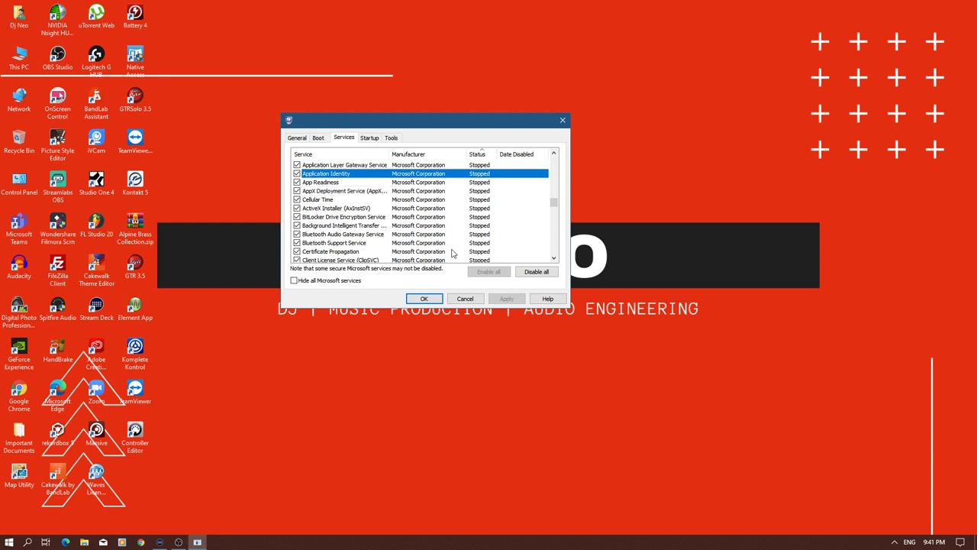
pyautogui.click(553, 258)
pyautogui.click(554, 258)
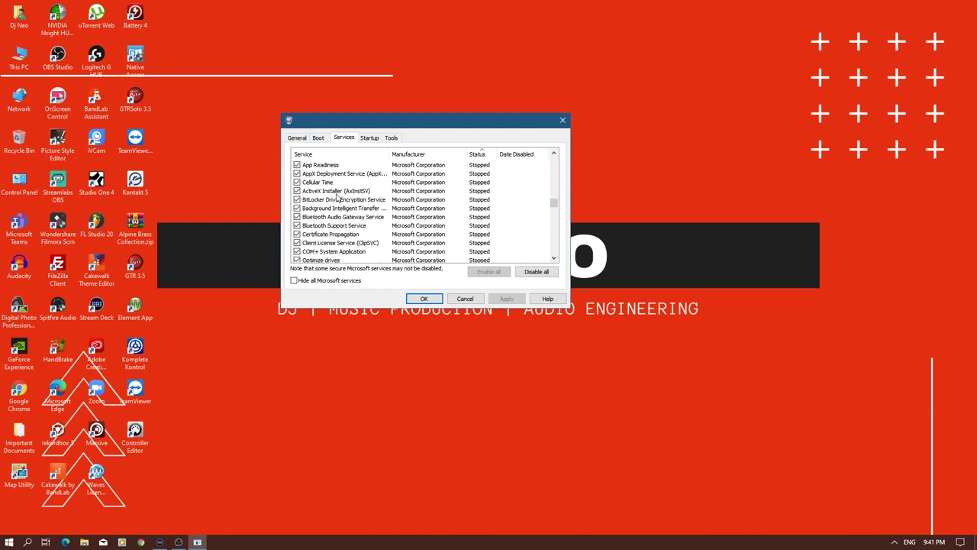
pyautogui.moveTo(553, 203); pyautogui.dragTo(554, 161)
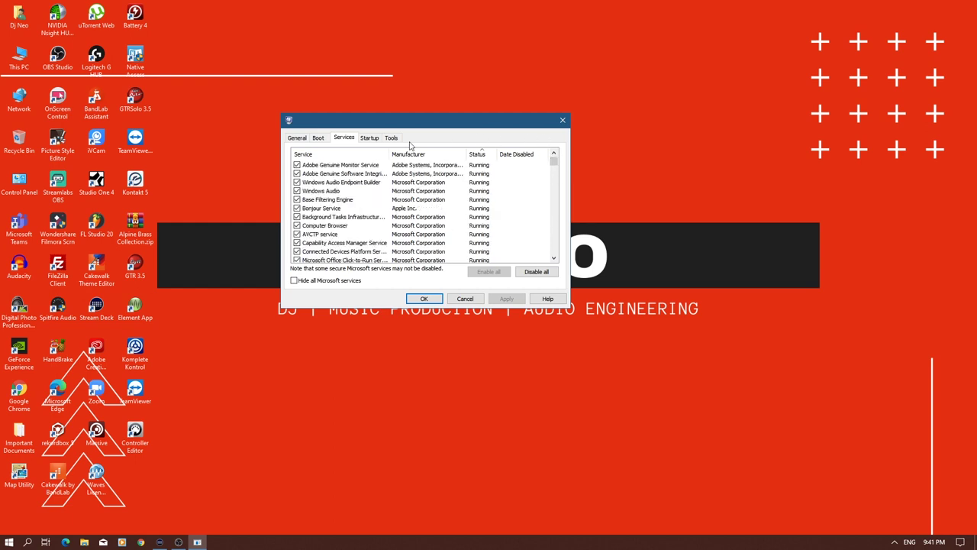
# Open Task Manager from System Configuration's startup section, move it over that window and review the processes, performance and app history.
pyautogui.click(369, 139)
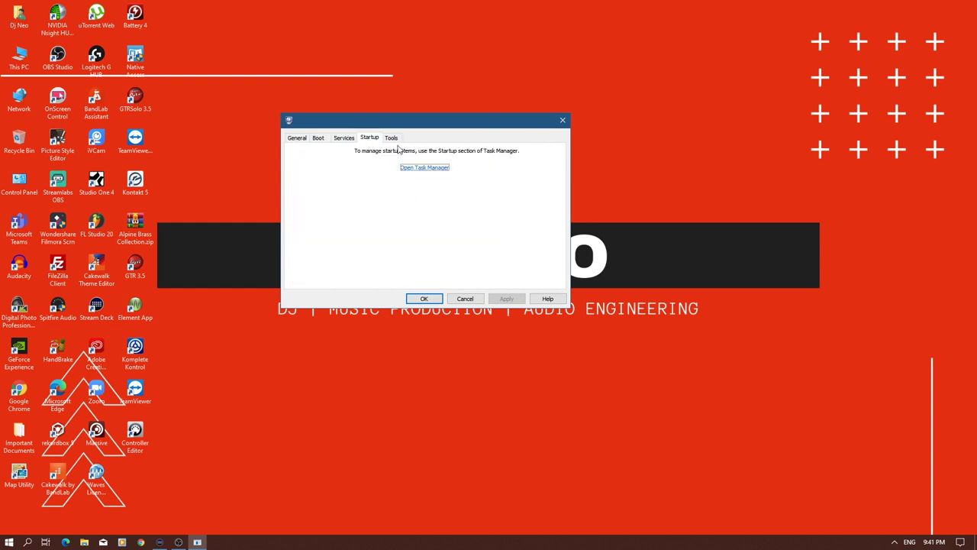
pyautogui.click(413, 167)
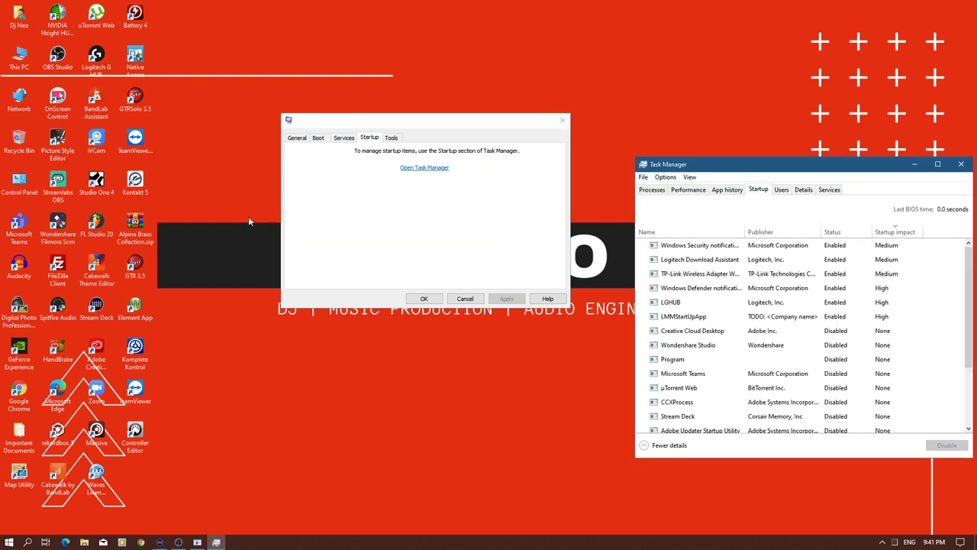
pyautogui.moveTo(726, 167); pyautogui.dragTo(281, 73)
pyautogui.click(206, 94)
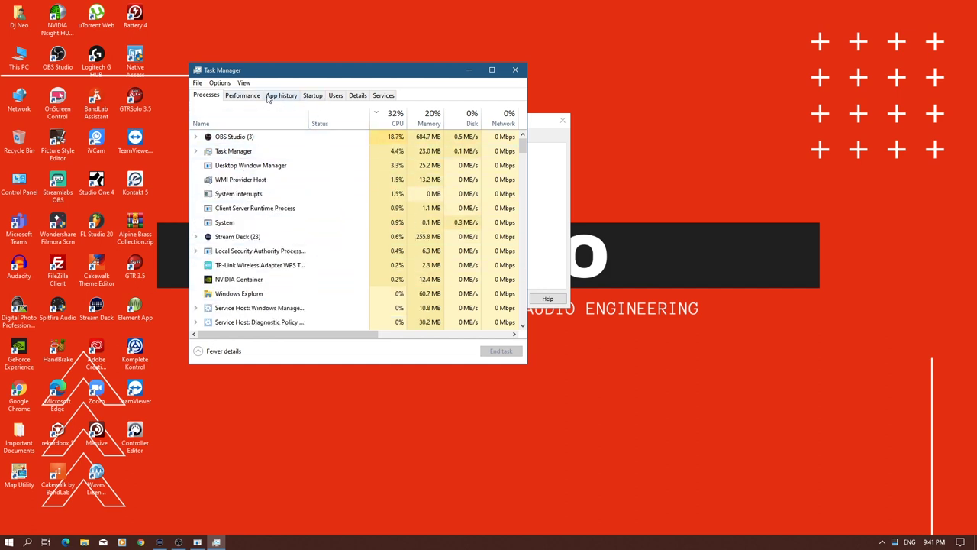
pyautogui.click(248, 97)
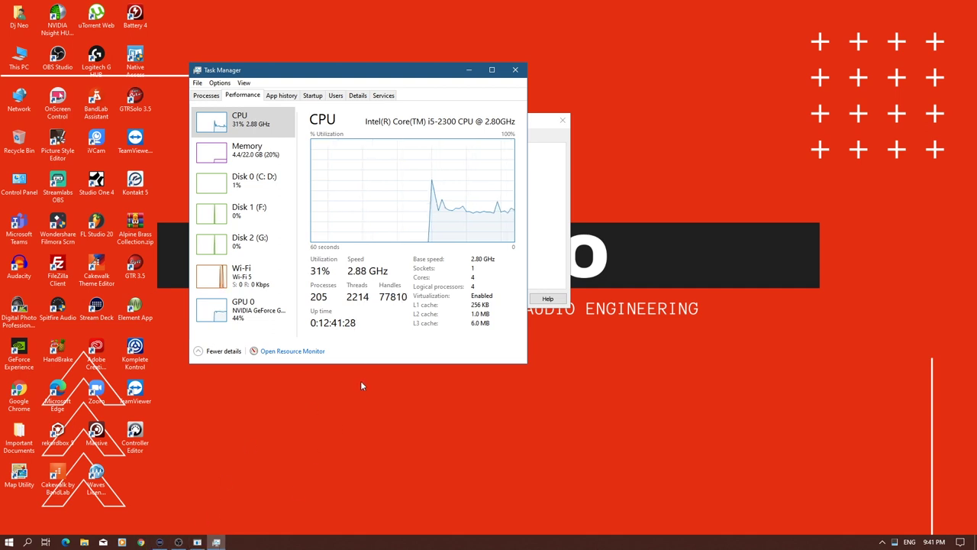
pyautogui.click(289, 97)
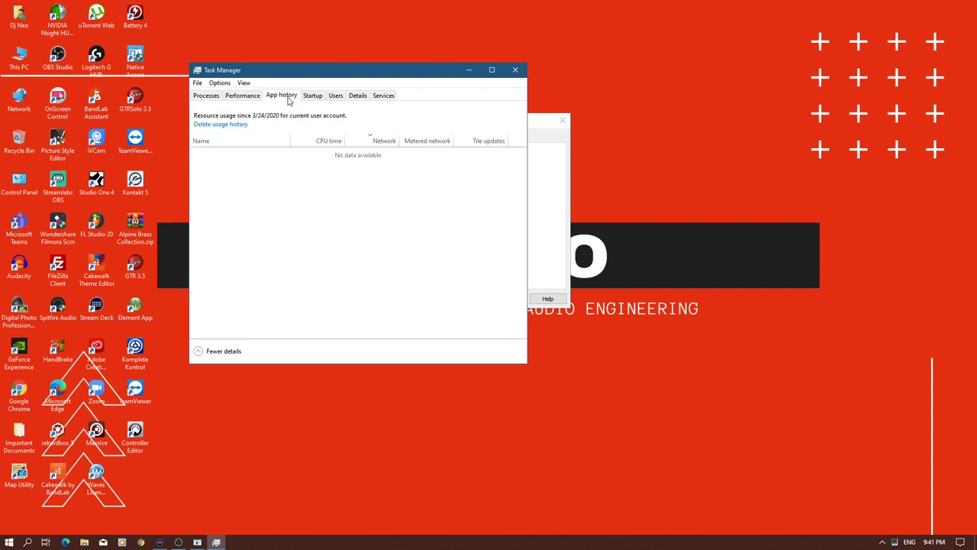
# Disable LGHUB among Task Manager's startup apps.
pyautogui.click(320, 97)
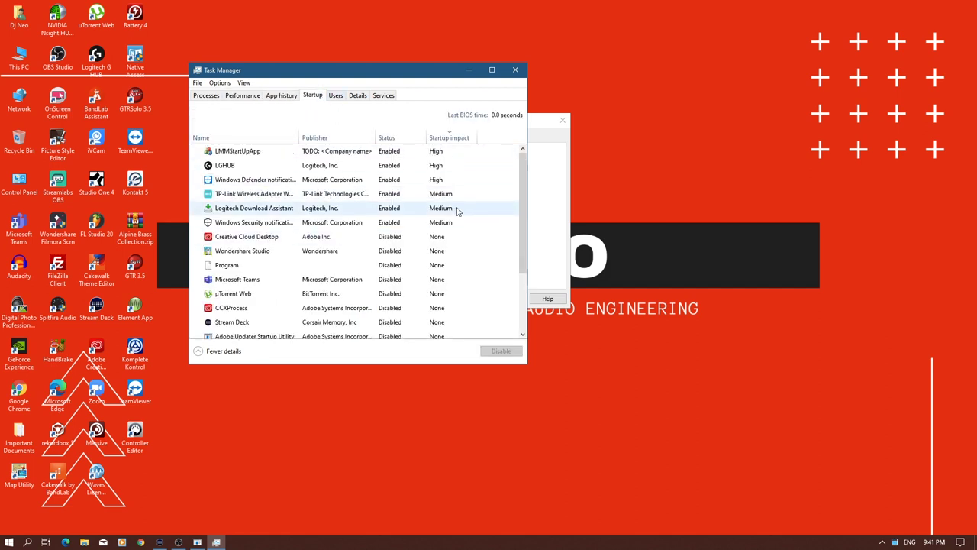
pyautogui.click(260, 168)
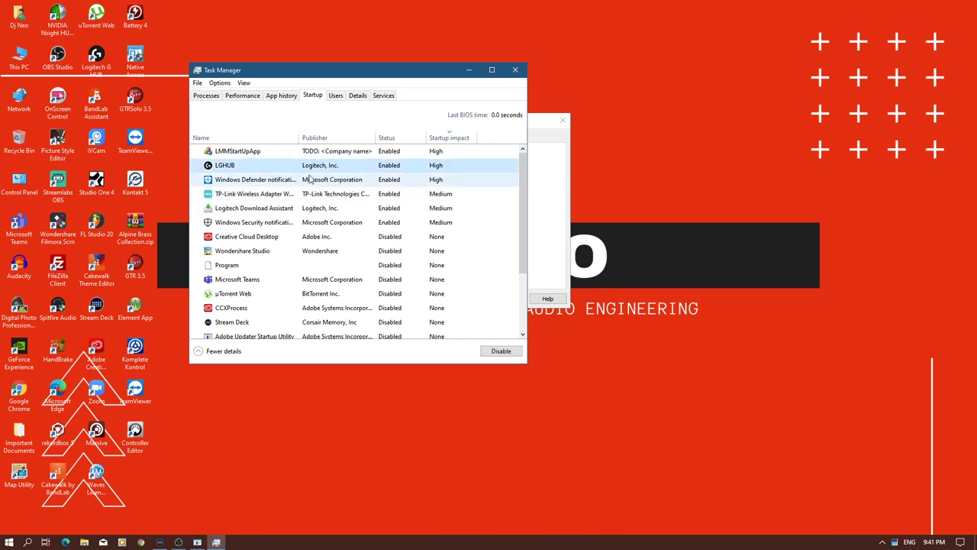
pyautogui.click(489, 352)
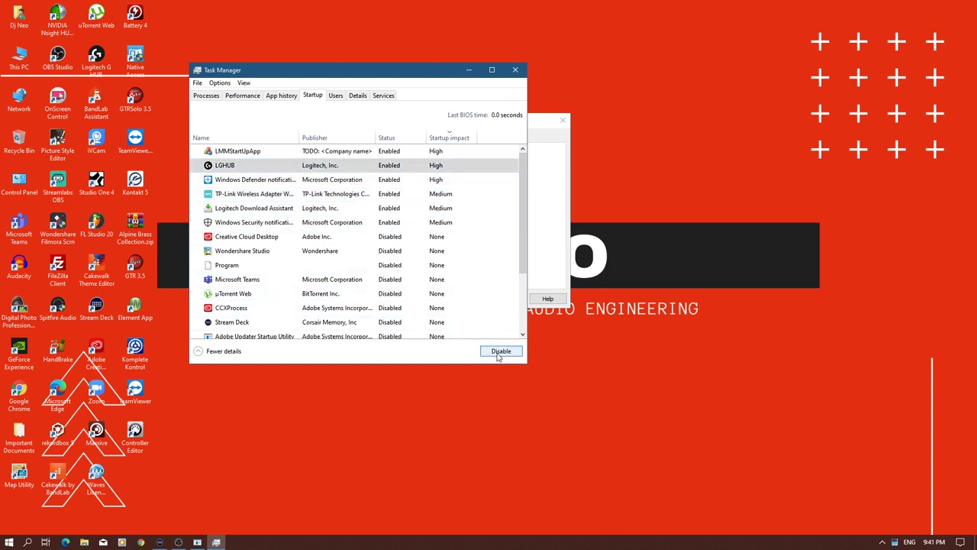
pyautogui.rightClick(435, 172)
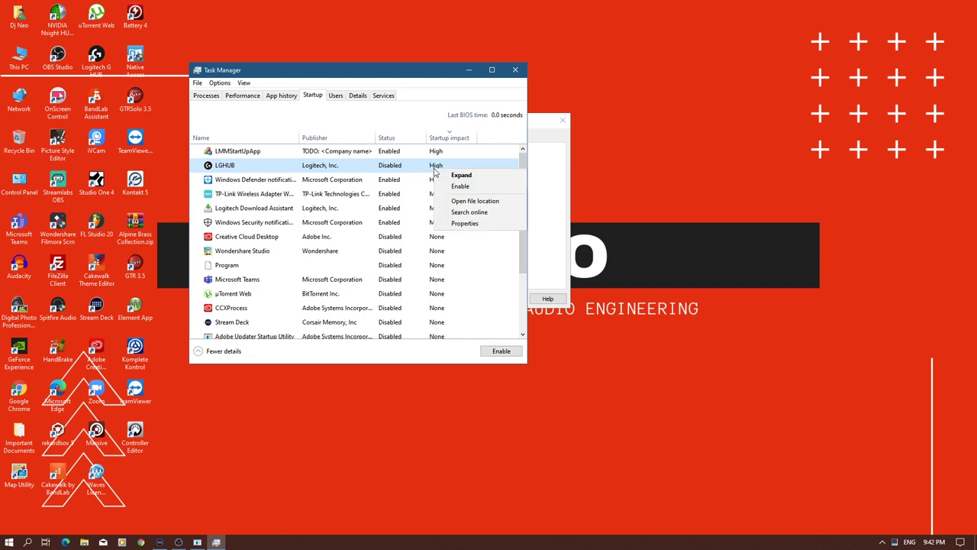
pyautogui.press('Escape')
pyautogui.press('m')
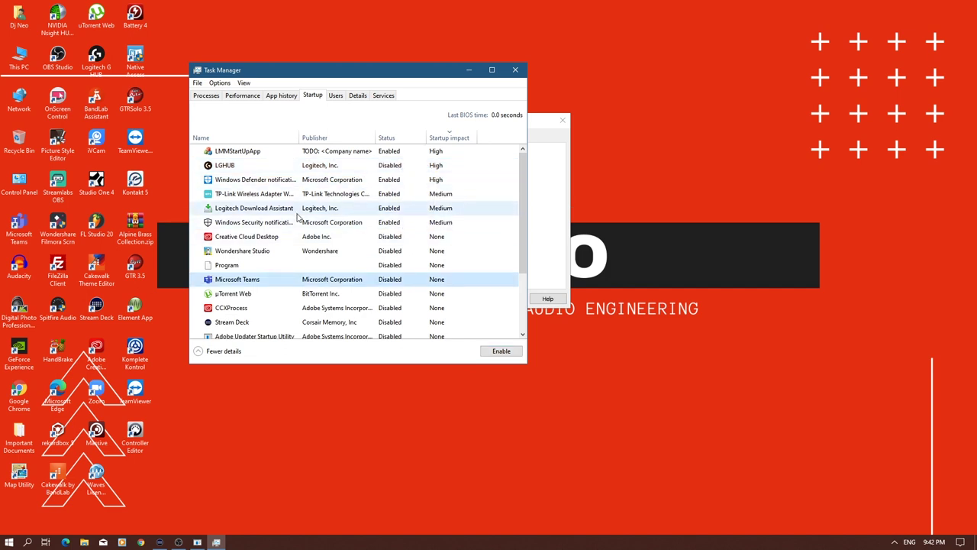
# Review Task Manager's user and process details and the running services, moving the window slightly aside.
pyautogui.click(336, 96)
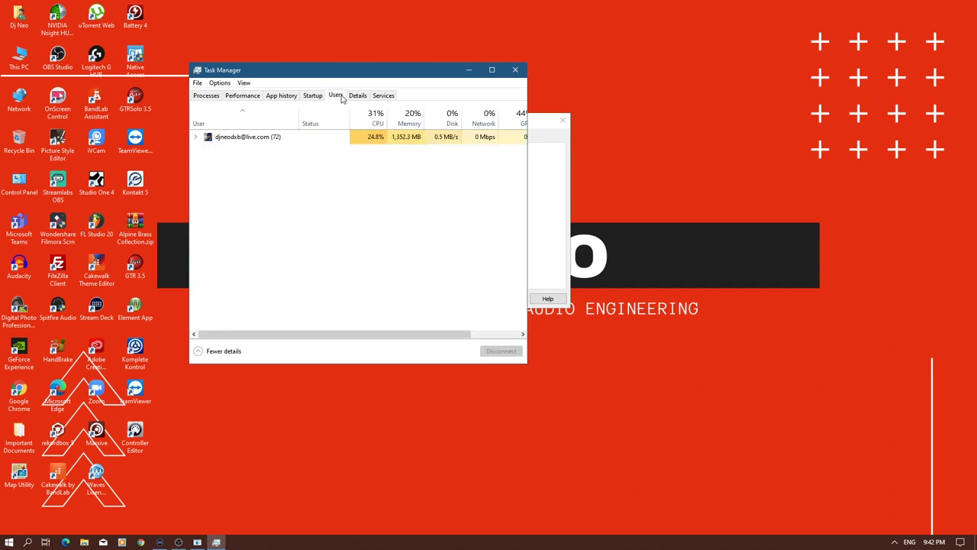
pyautogui.click(370, 98)
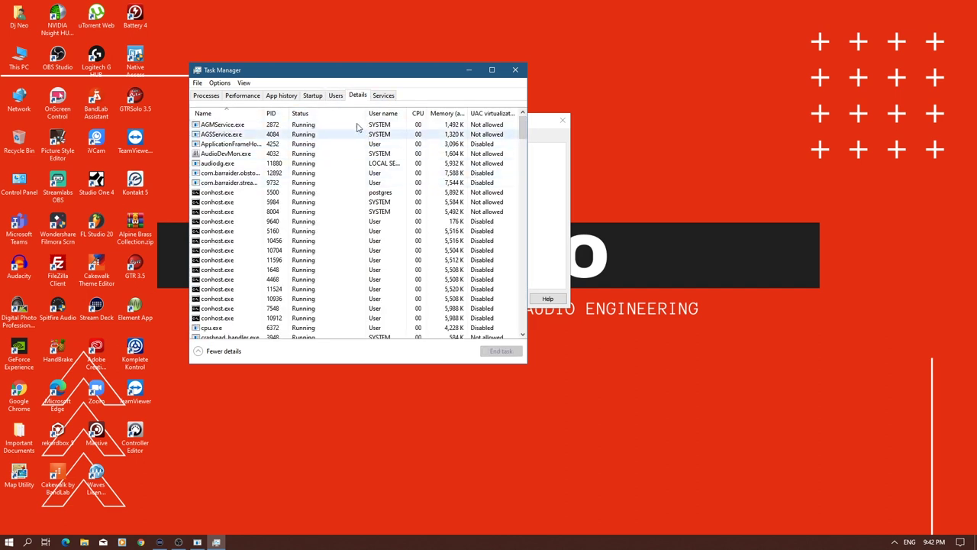
pyautogui.click(382, 96)
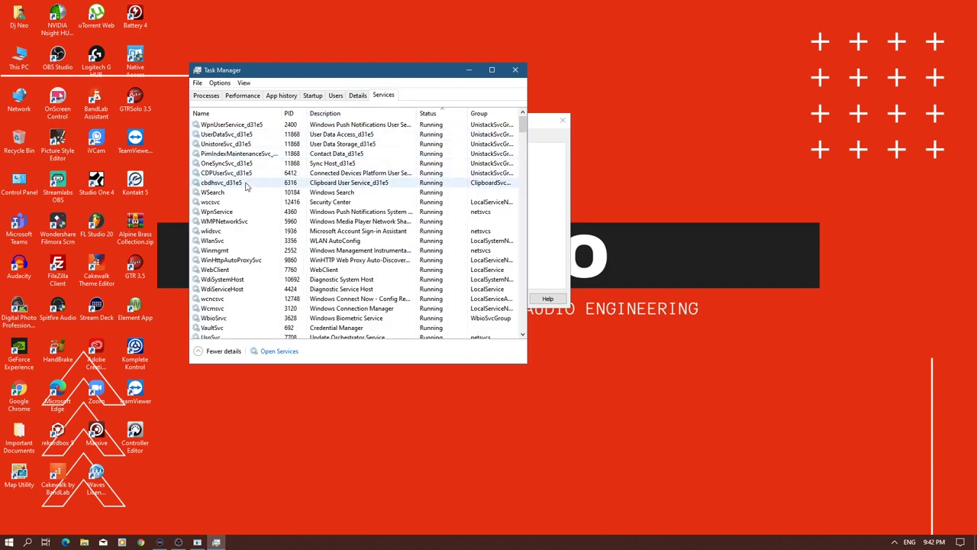
pyautogui.moveTo(386, 79); pyautogui.dragTo(368, 73)
pyautogui.scroll(-6, 366, 152)
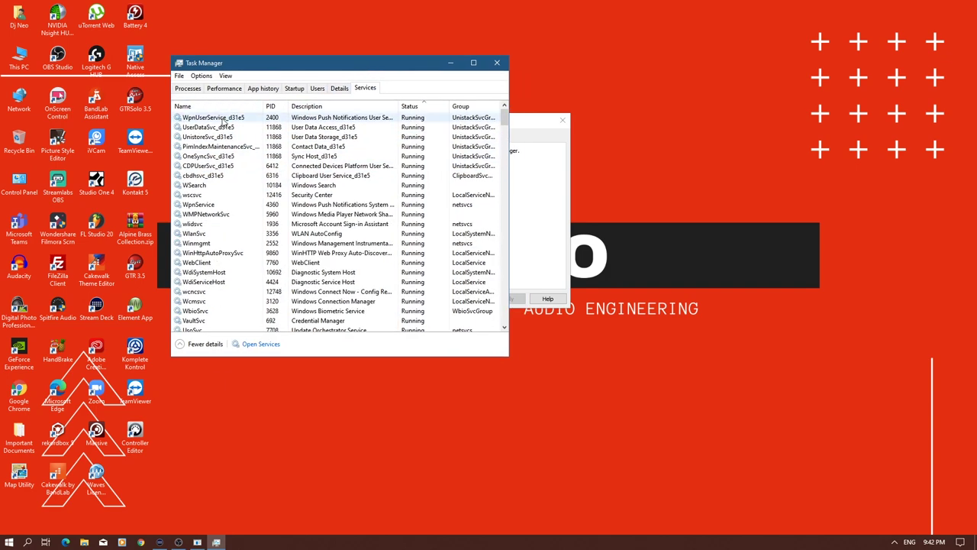
pyautogui.scroll(-20, 407, 169)
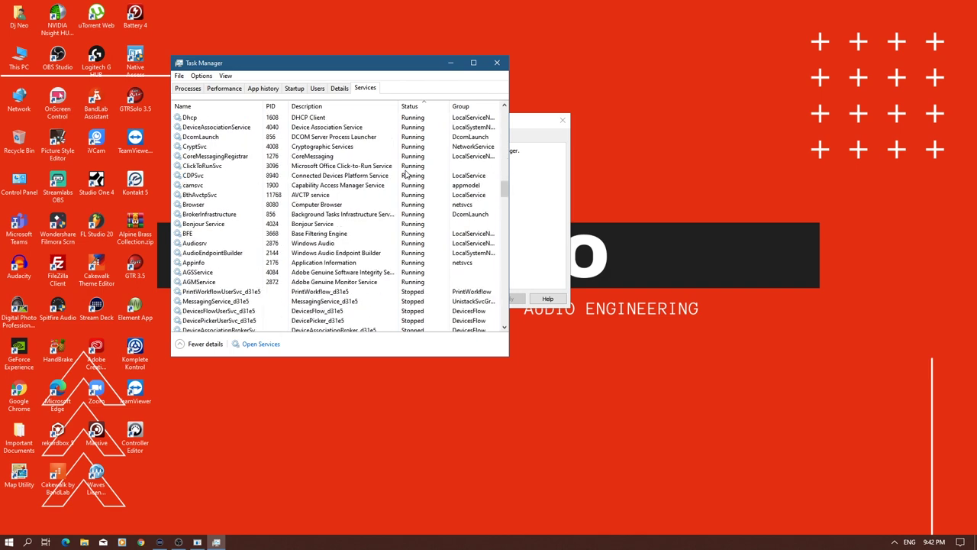
# Examine the stopped services from PrintWorkflowUserSvc onward, and close Task Manager and System Configuration.
pyautogui.scroll(-4, 407, 174)
pyautogui.scroll(2, 407, 174)
pyautogui.click(411, 176)
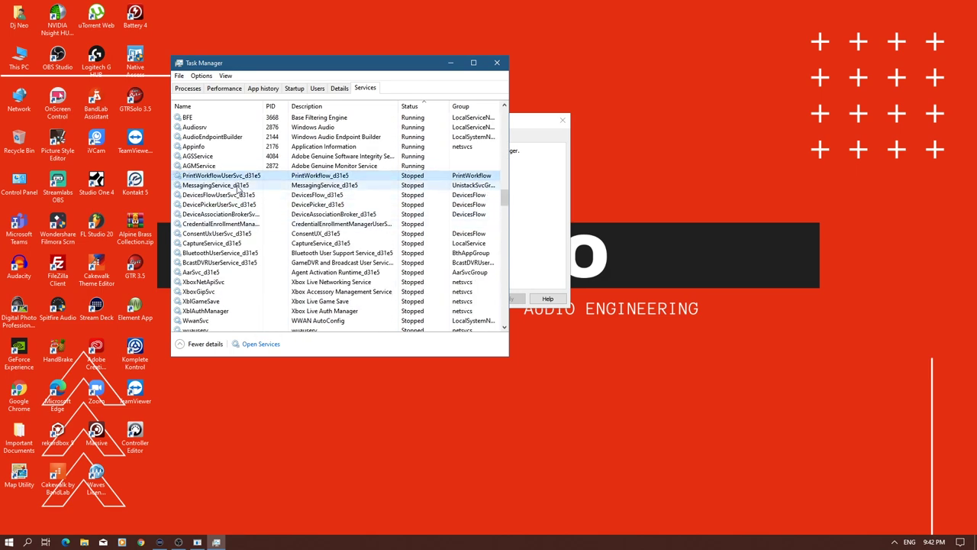
pyautogui.press('Down')
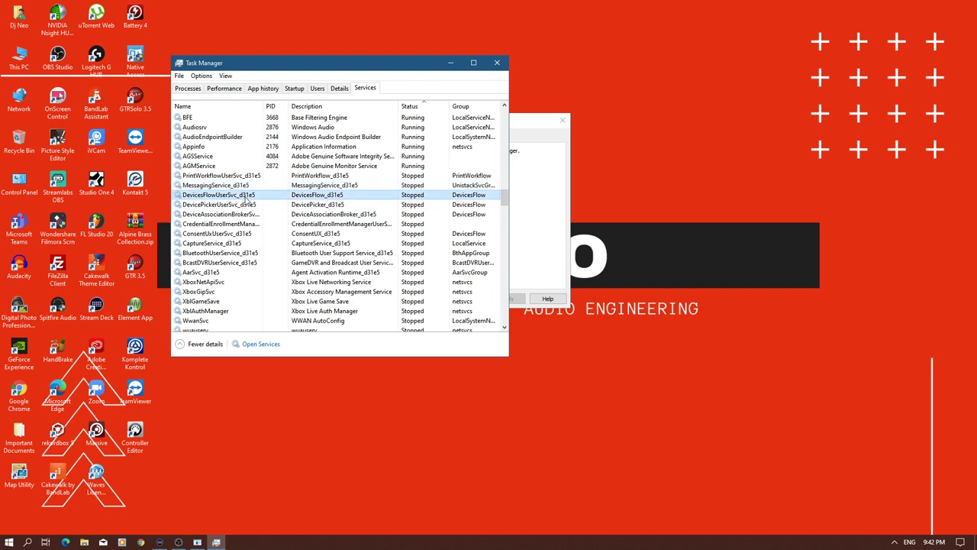
pyautogui.moveTo(505, 200); pyautogui.dragTo(506, 288)
pyautogui.click(497, 63)
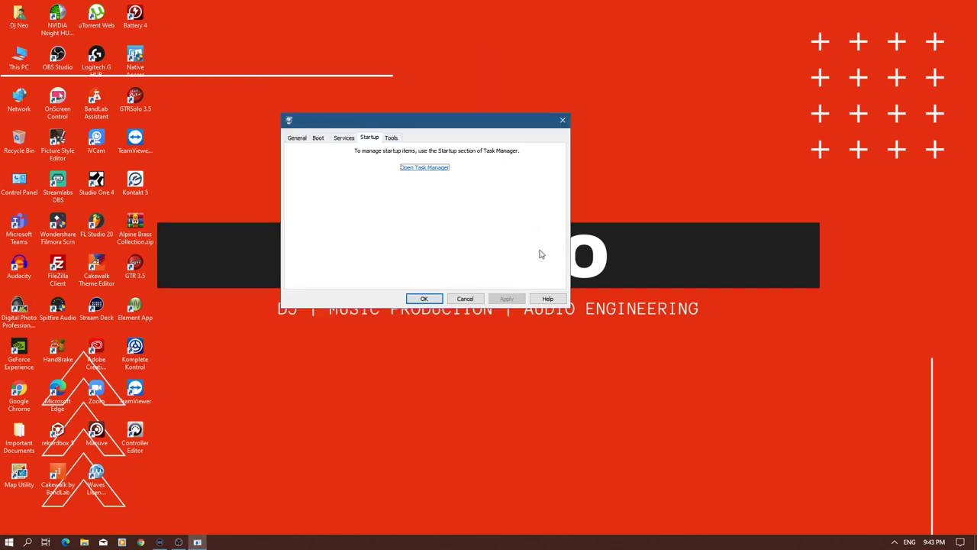
pyautogui.click(422, 298)
# Search Windows for "SYSTEM SET" to open the advanced system settings, and review the computer name, hardware and advanced options.
pyautogui.click(27, 542)
pyautogui.write('SYSTEM SET')
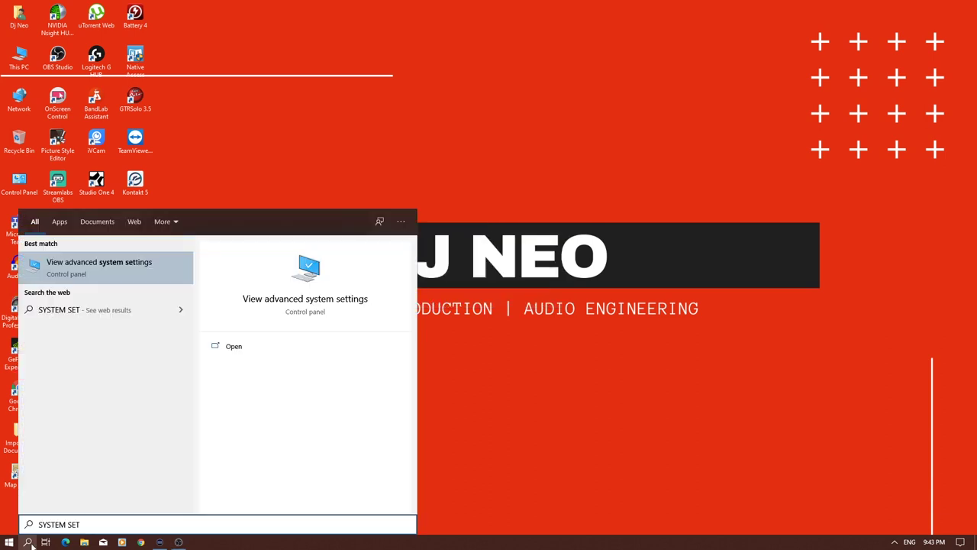
pyautogui.press('Return')
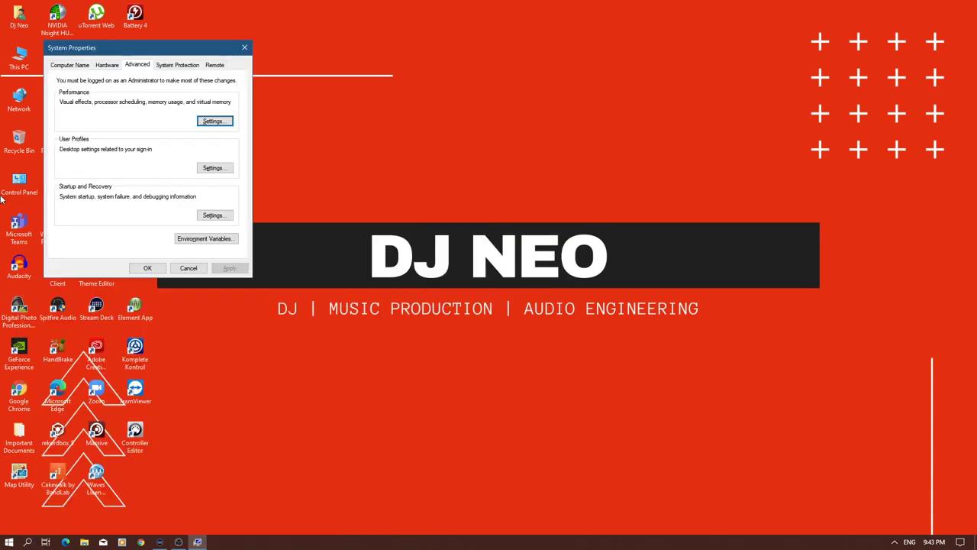
pyautogui.click(70, 67)
pyautogui.click(99, 66)
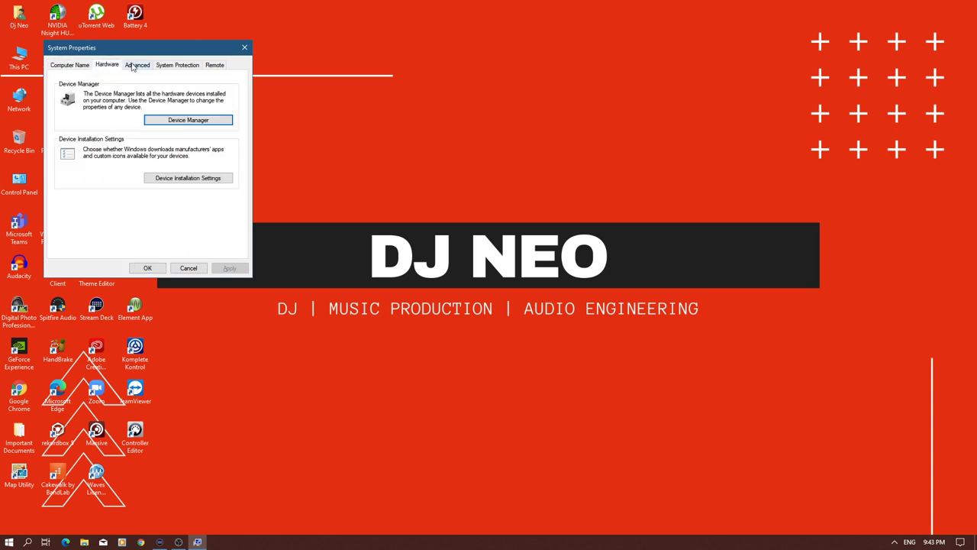
pyautogui.click(135, 66)
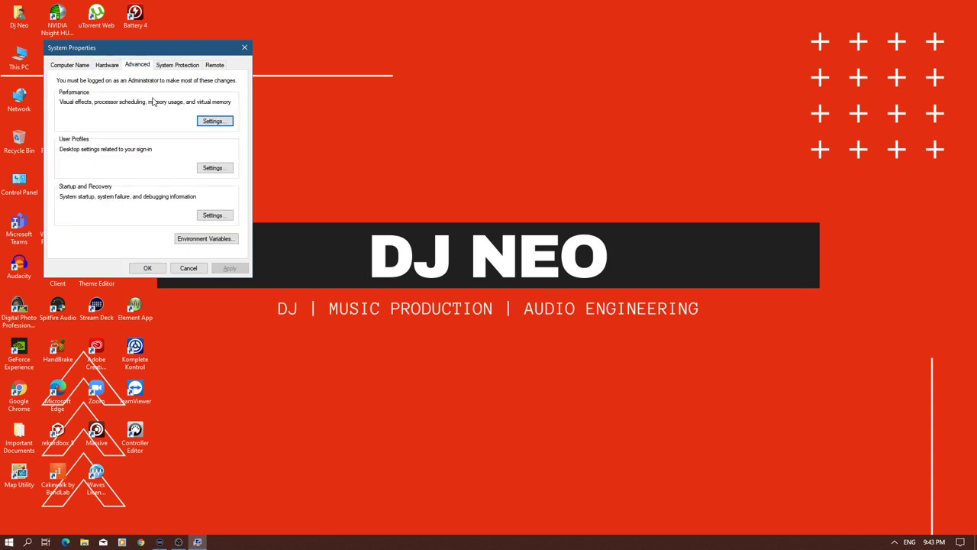
# In the Performance options, adjust visual effects for best performance, and re-enable showing window contents while dragging and thumbnails instead of icons.
pyautogui.moveTo(157, 52); pyautogui.dragTo(450, 57)
pyautogui.click(509, 127)
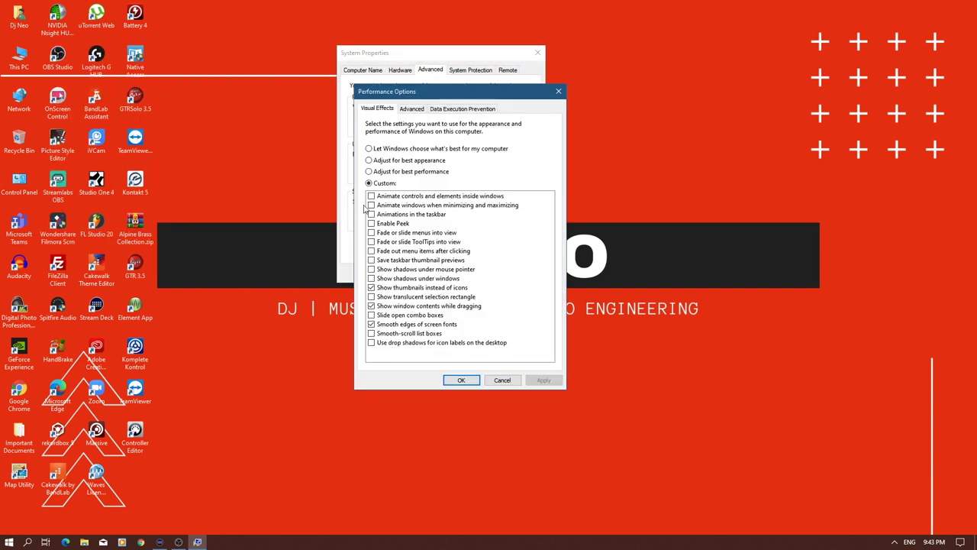
pyautogui.click(409, 173)
pyautogui.click(373, 306)
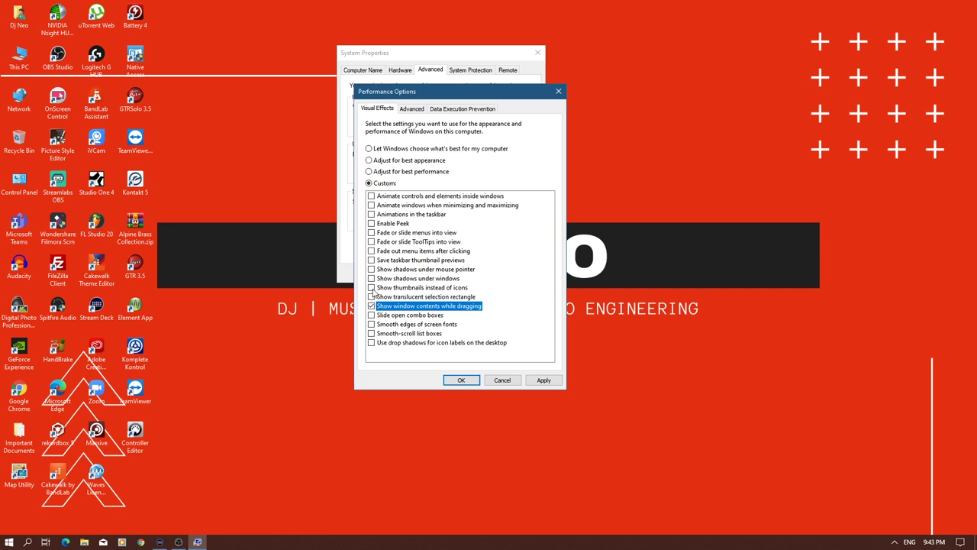
pyautogui.click(405, 289)
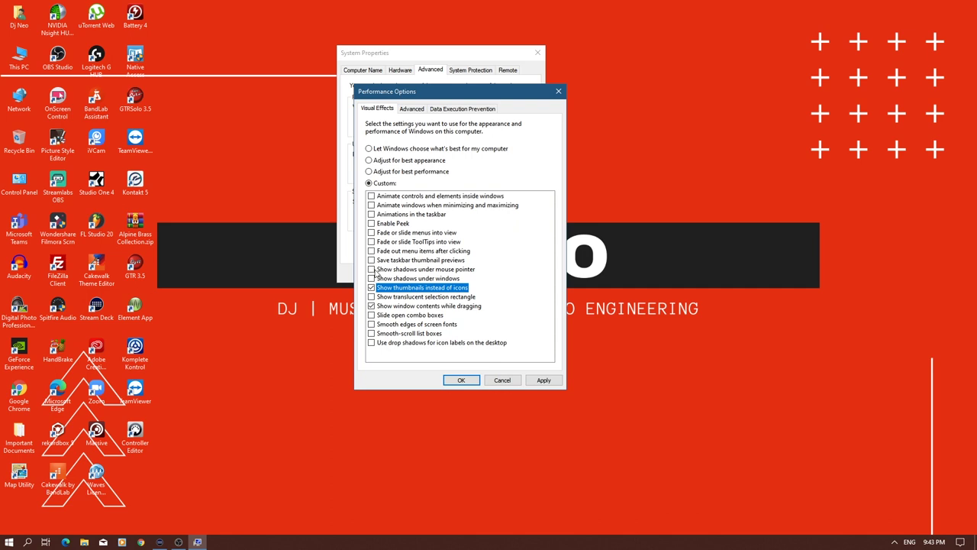
# Enable saved taskbar thumbnail previews, drop shadows for desktop icon labels and smooth screen font edges, and apply the visual effects.
pyautogui.click(373, 260)
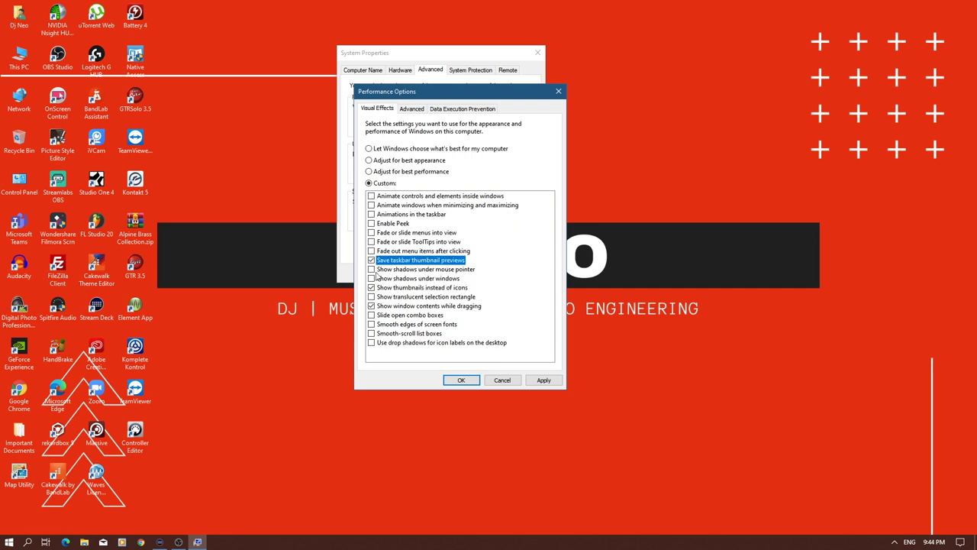
pyautogui.click(372, 343)
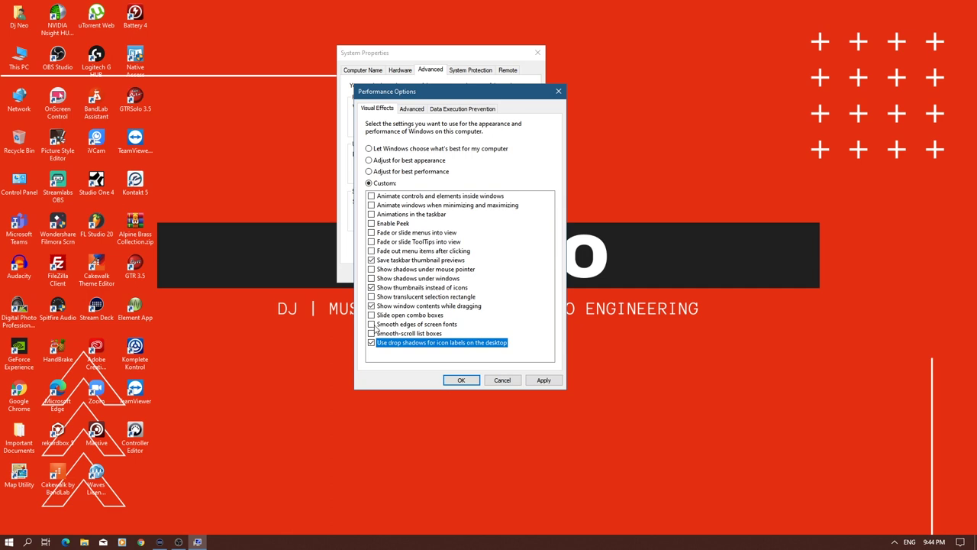
pyautogui.click(372, 324)
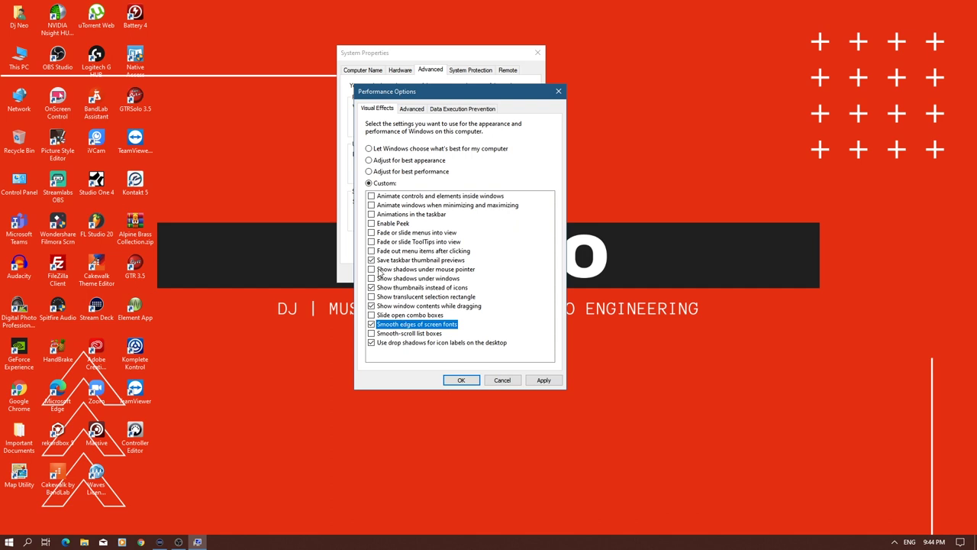
pyautogui.click(543, 380)
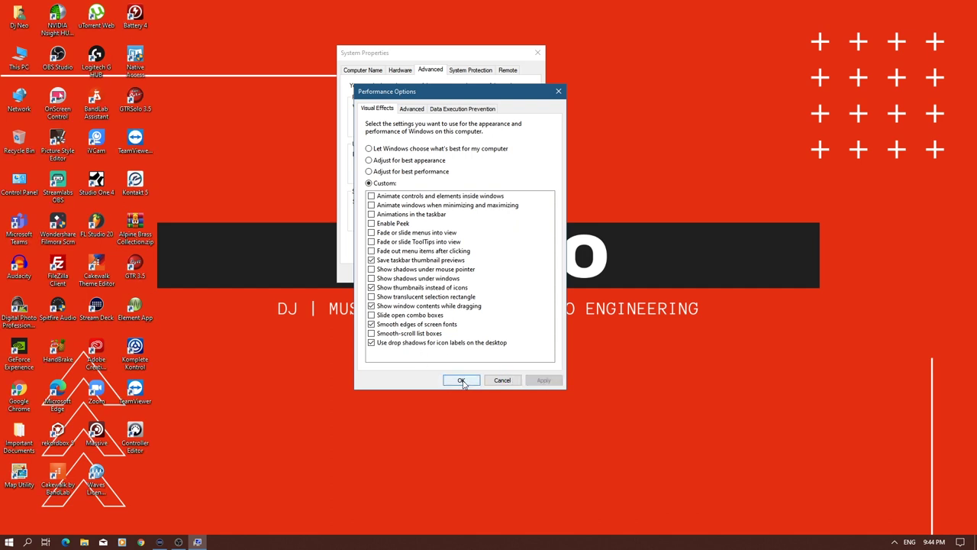
# Review the processor scheduling, virtual memory and Data Execution Prevention settings in Performance Options without changing the paging file.
pyautogui.click(414, 111)
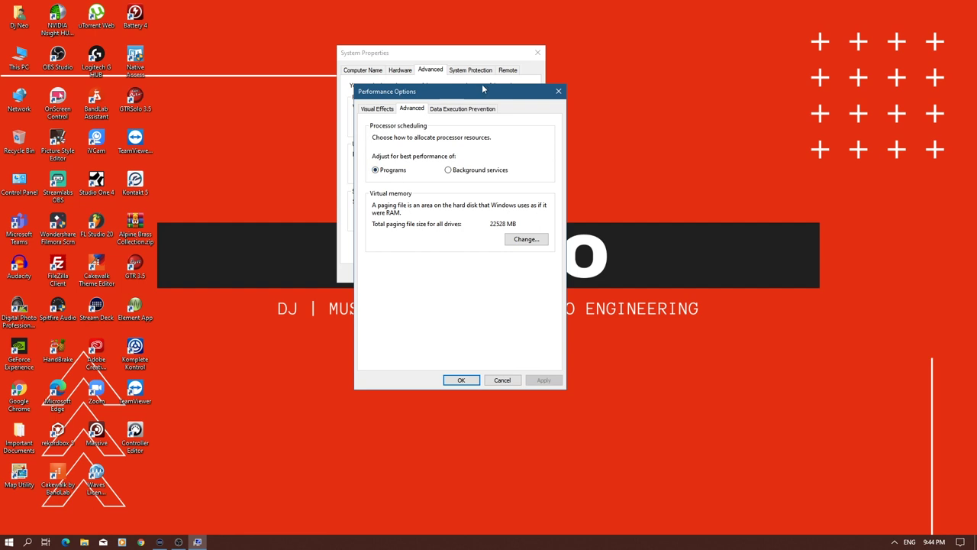
pyautogui.click(468, 112)
pyautogui.click(424, 110)
pyautogui.click(526, 239)
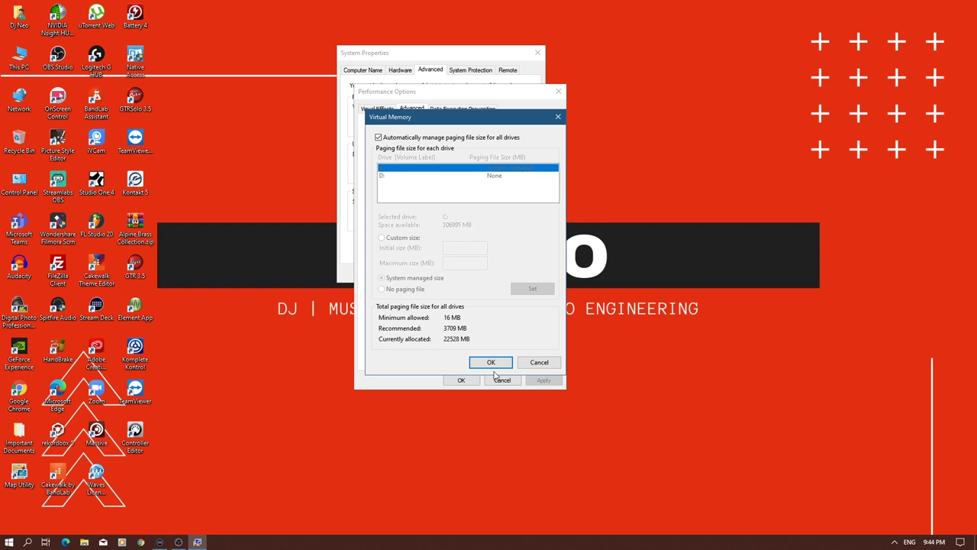
pyautogui.click(539, 362)
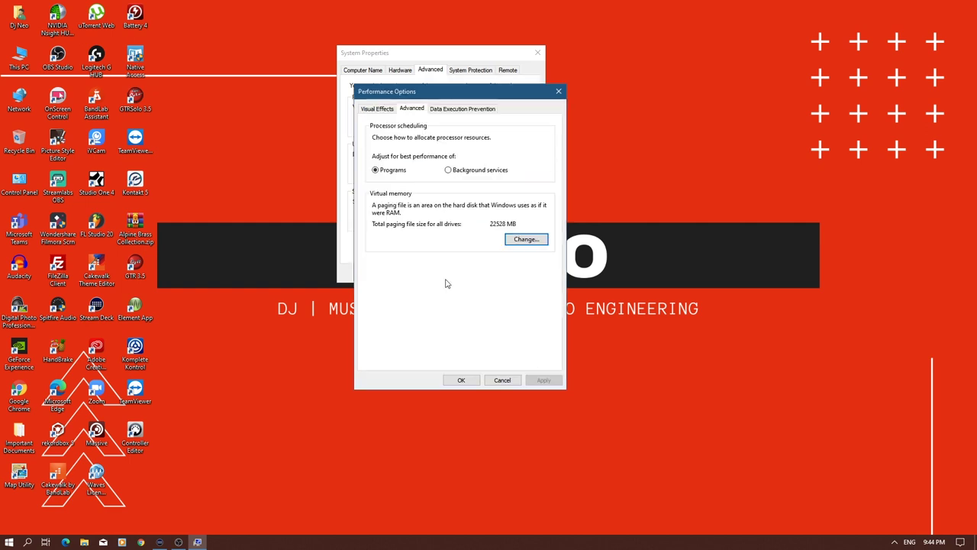
pyautogui.click(463, 109)
pyautogui.click(416, 109)
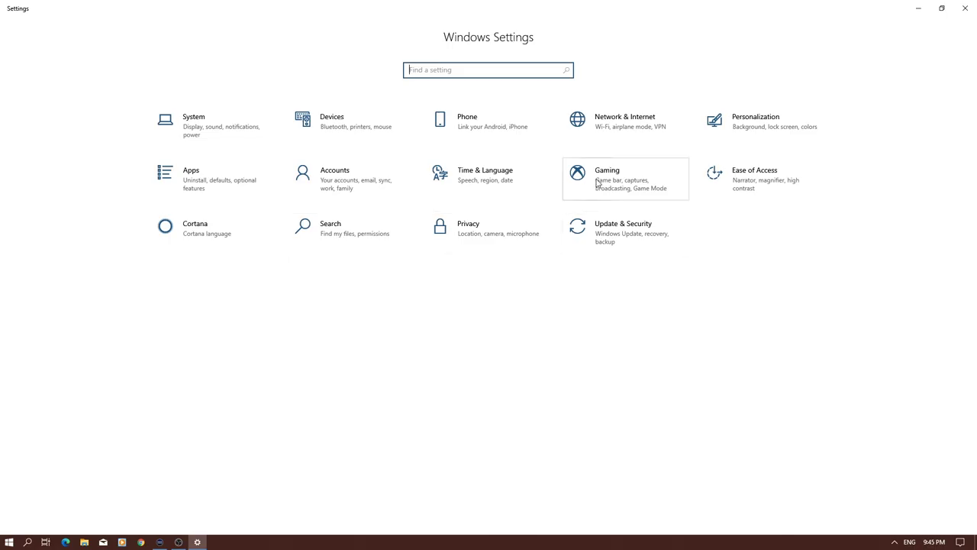
# Review the Game bar settings under Gaming in Windows Settings, and return to the Settings home page.
pyautogui.click(598, 183)
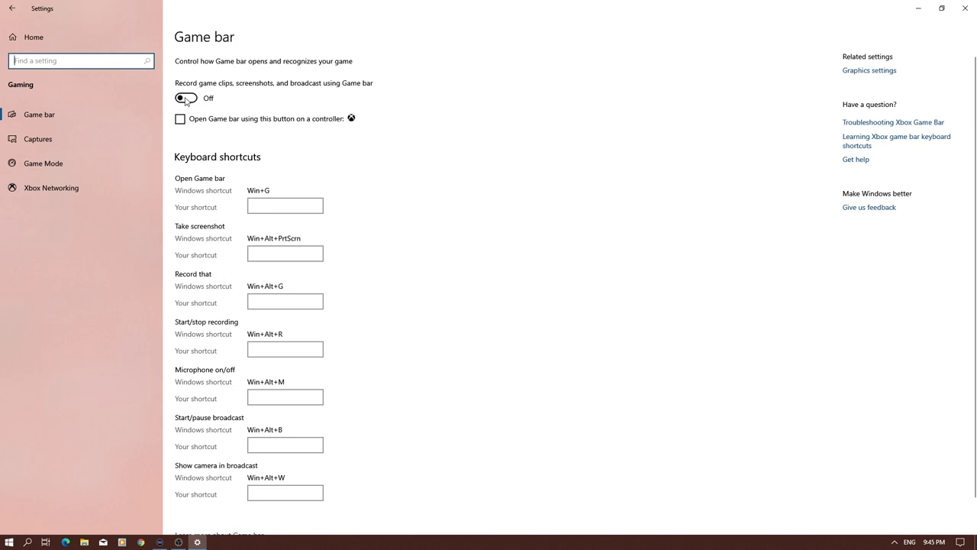
pyautogui.scroll(-1, 466, 273)
pyautogui.scroll(1, 469, 274)
pyautogui.click(11, 8)
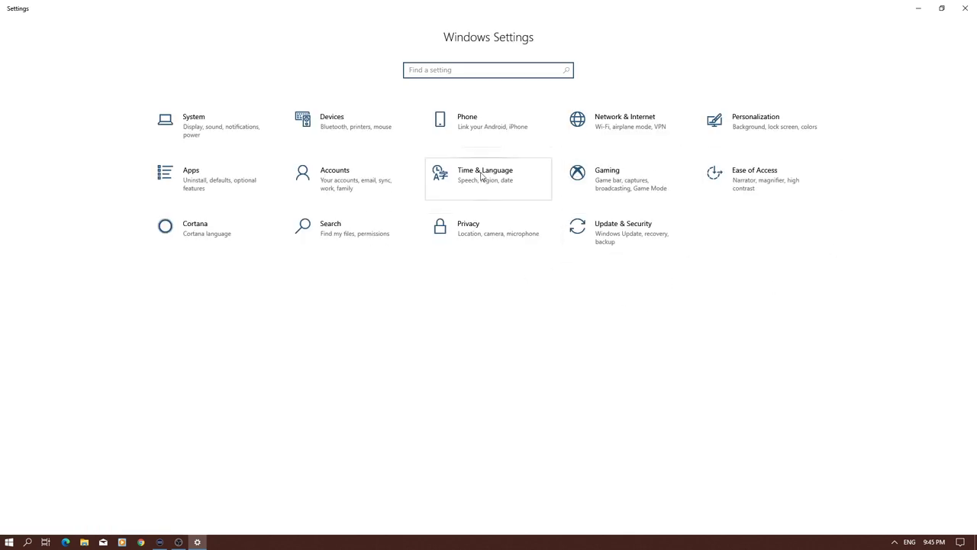
# Review the Ease of Access display options and the general Privacy options, returning to the Settings home page.
pyautogui.click(775, 192)
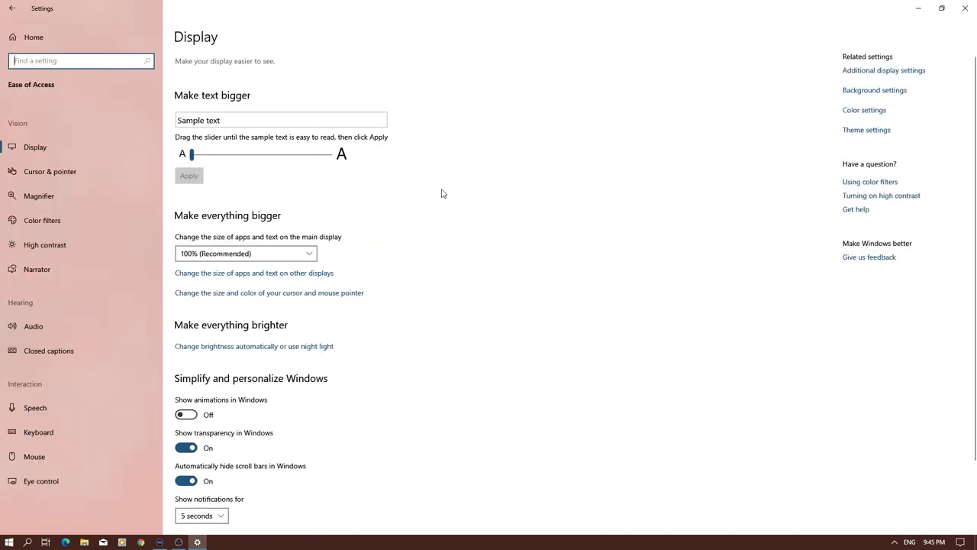
pyautogui.scroll(-2, 442, 192)
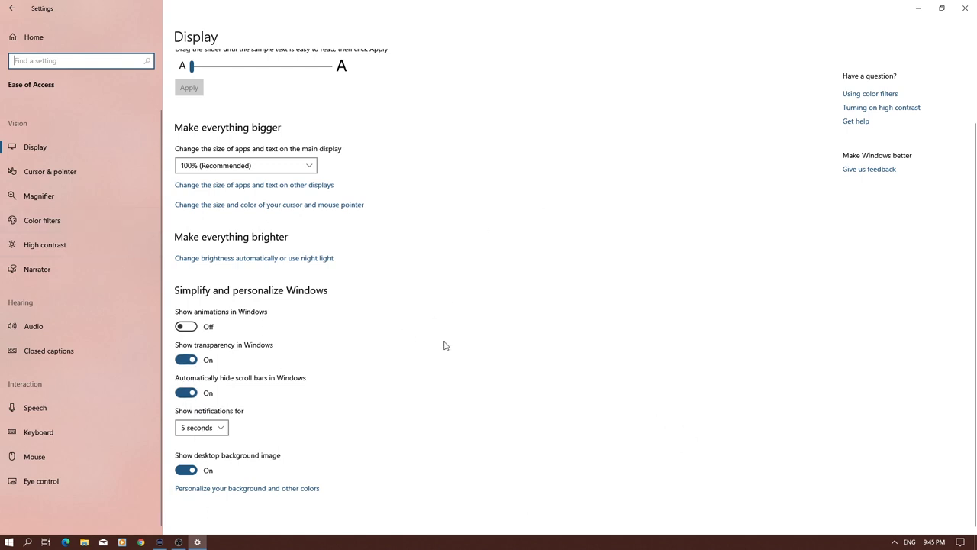
pyautogui.click(12, 8)
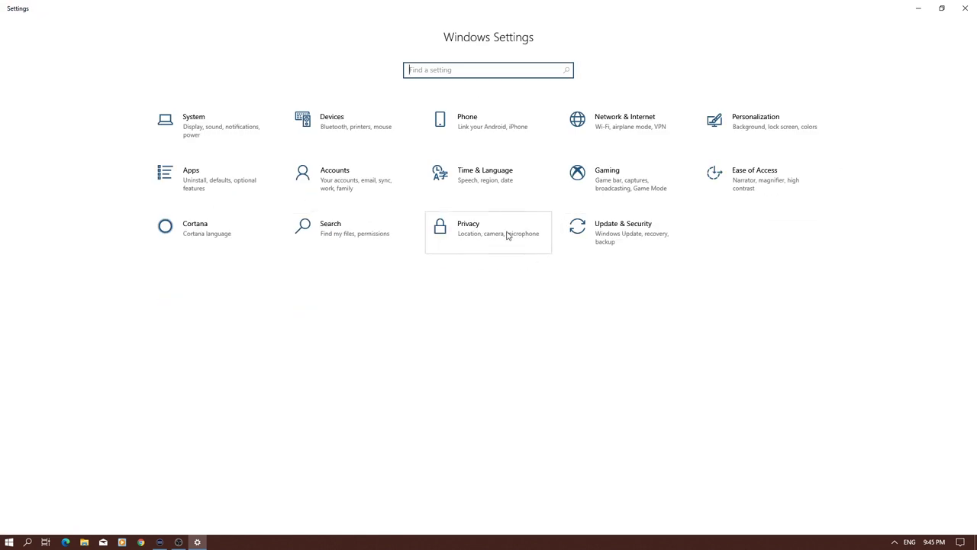
pyautogui.click(479, 237)
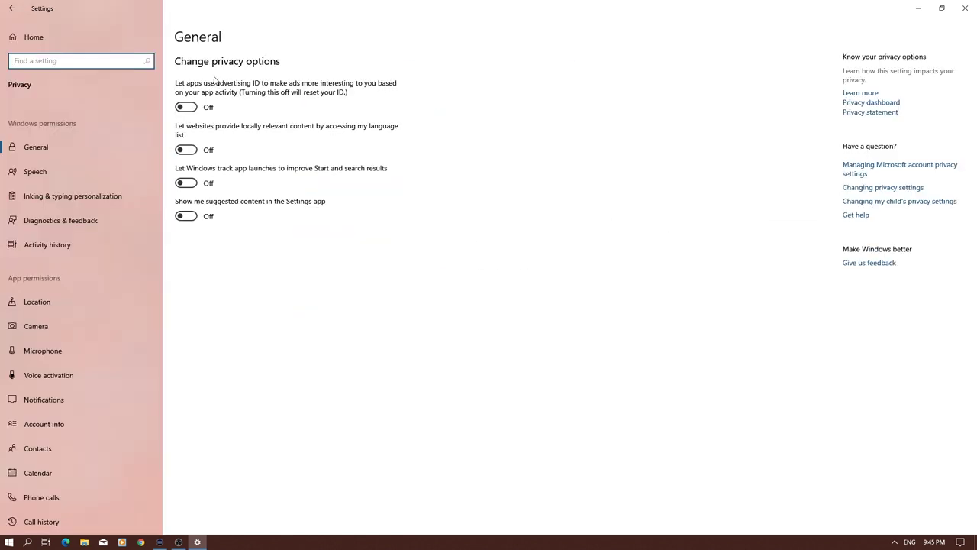
pyautogui.click(11, 9)
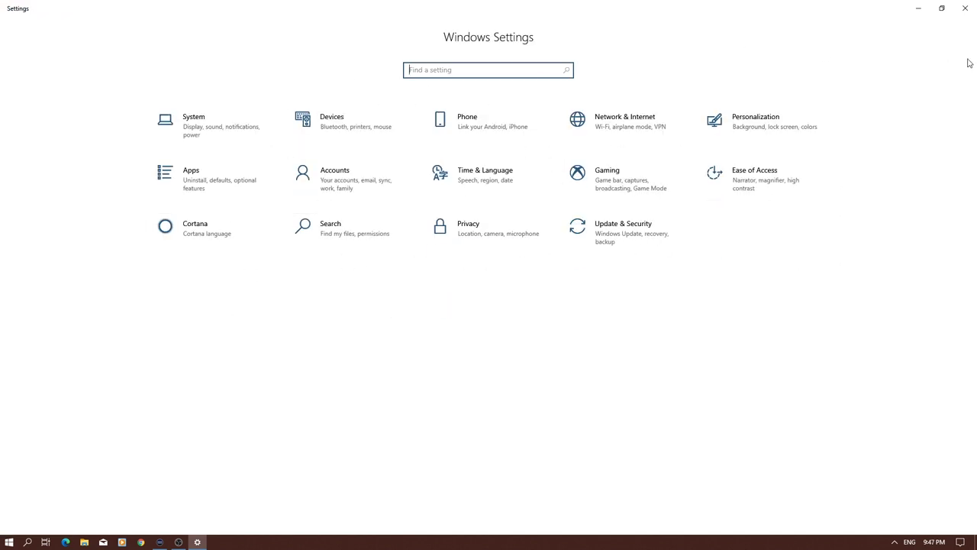
# Close Windows Settings and refresh the desktop.
pyautogui.click(965, 8)
pyautogui.rightClick(400, 153)
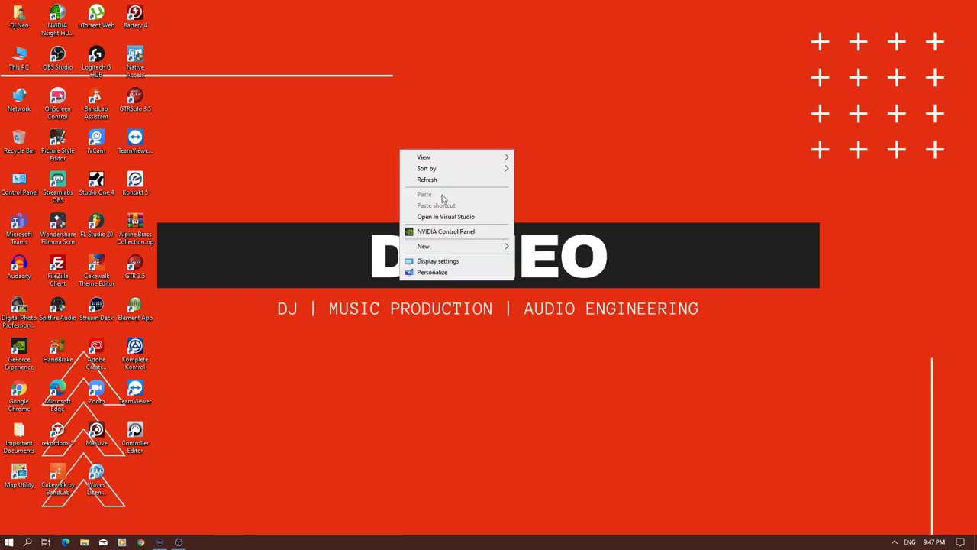
pyautogui.click(447, 181)
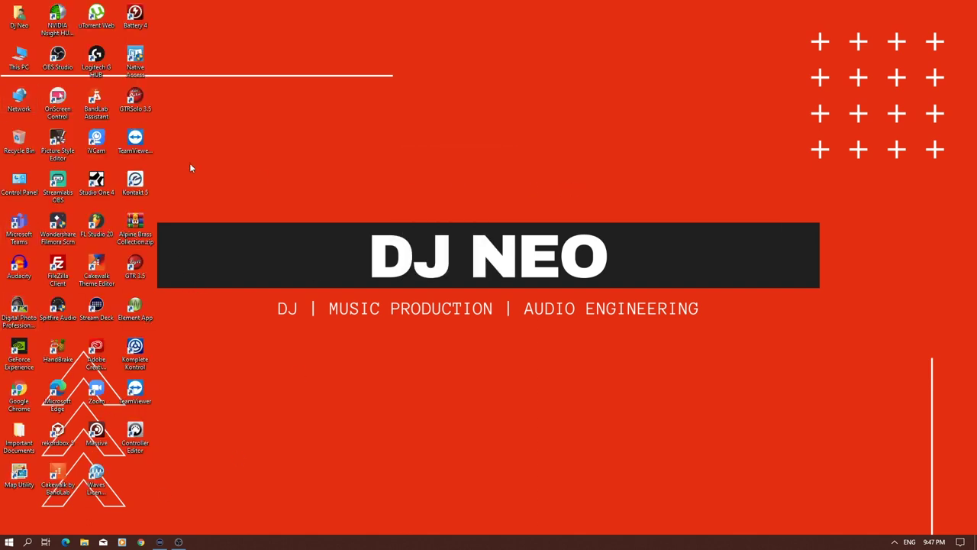